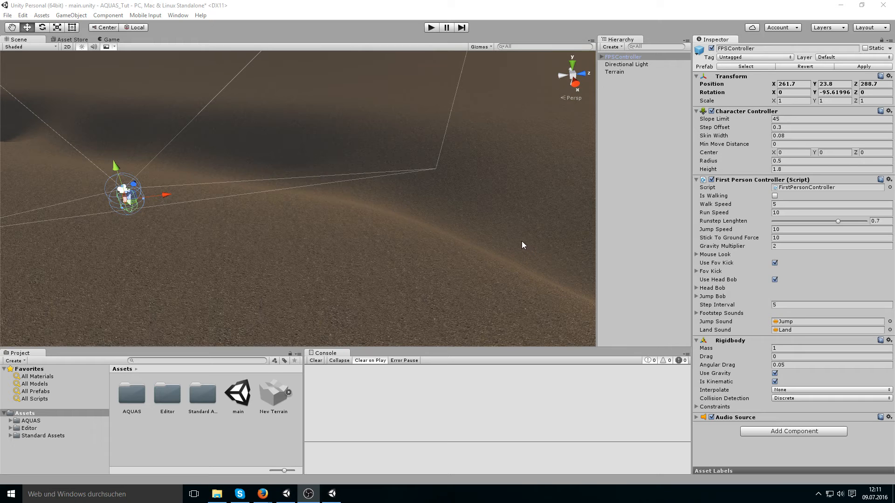
Open the AQUAS River Setup window and dock it beneath the Inspector, enlarged enough to show all its options
right_drag(508, 241, 442, 214)
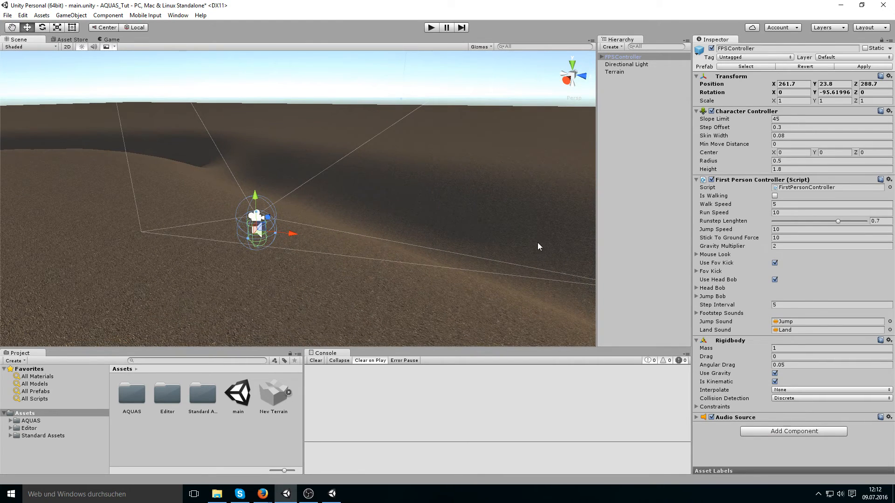
click(178, 15)
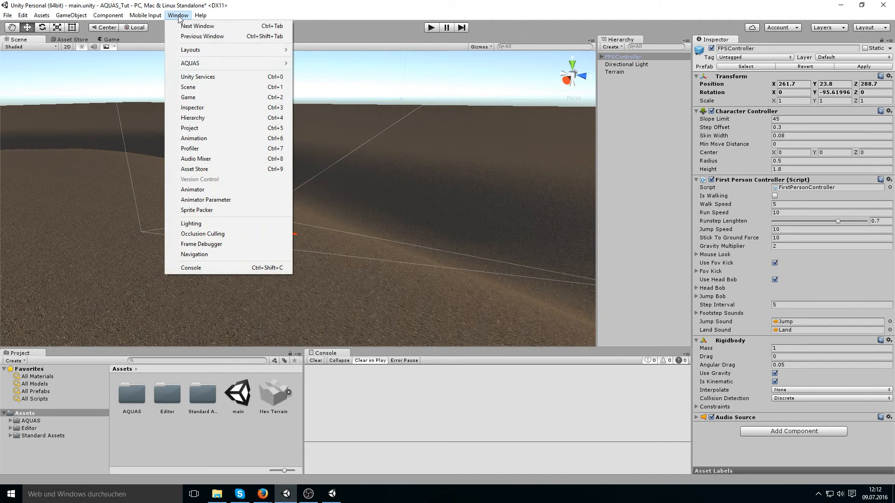
mouse_move(201, 64)
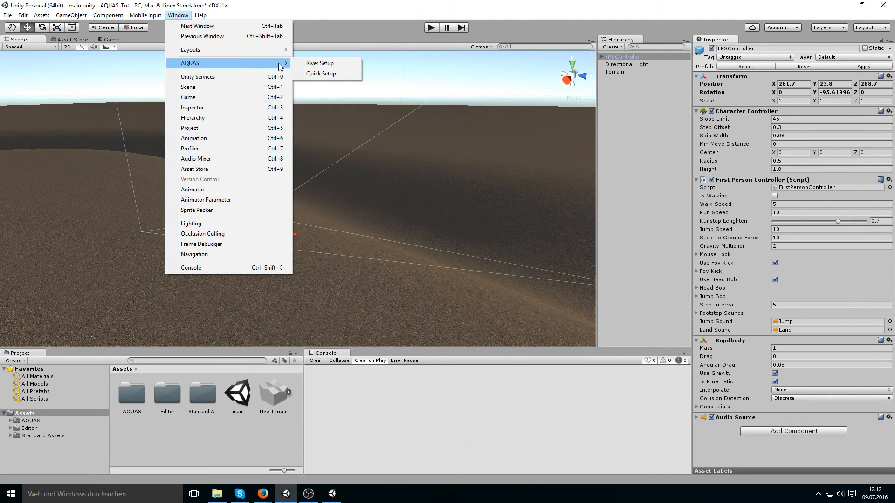
click(329, 66)
drag(705, 337, 835, 449)
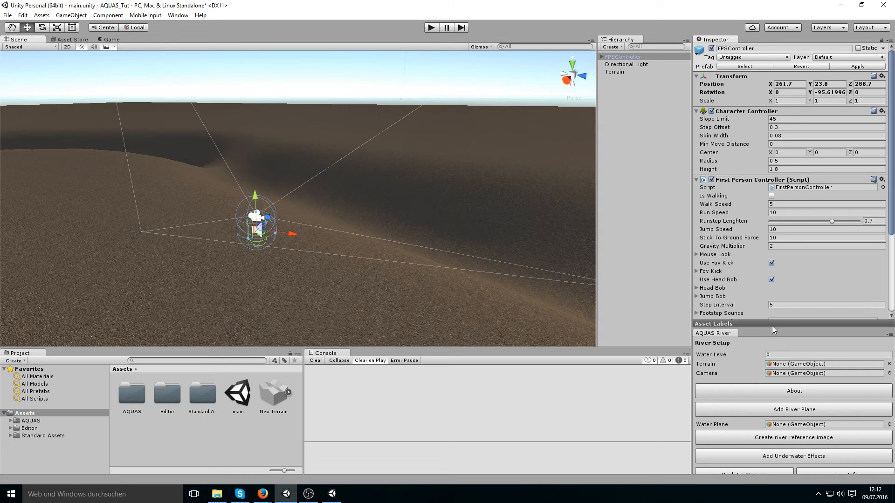
drag(772, 329, 768, 276)
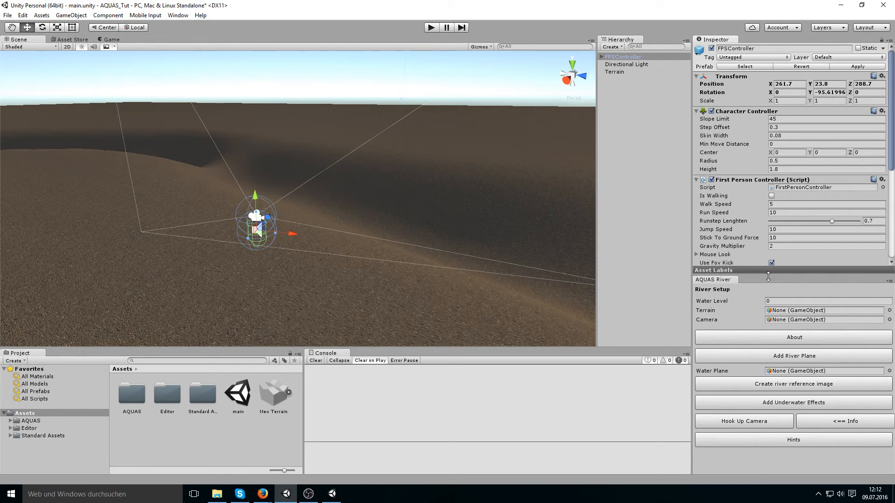
Set the river's water level to 20, and assign Terrain as the terrain and FirstPersonCharacter as the camera
click(778, 301)
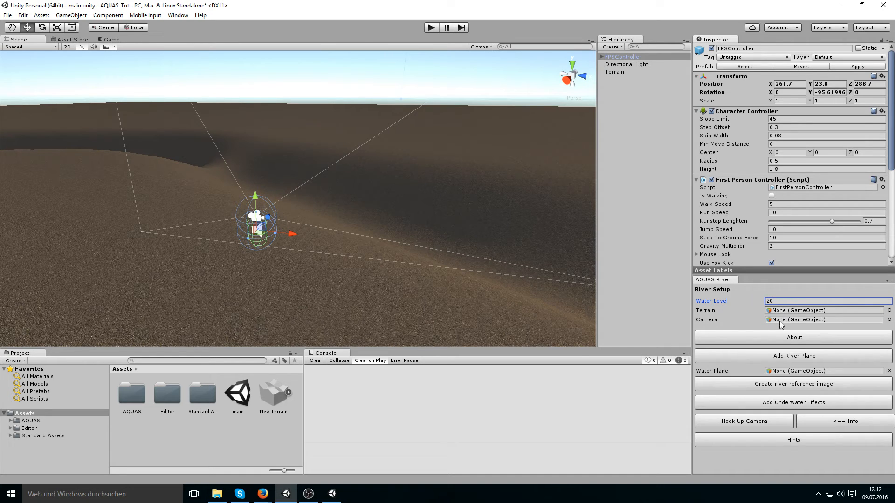
drag(616, 74, 792, 311)
click(601, 57)
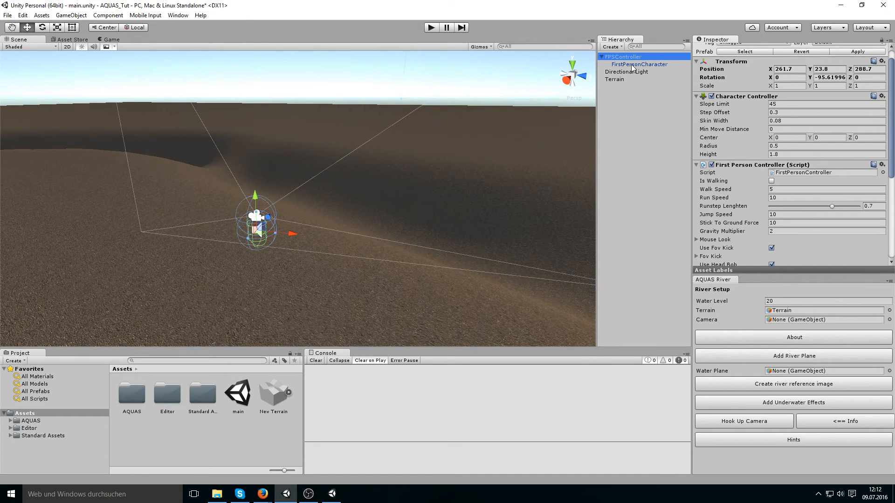
drag(631, 64, 781, 322)
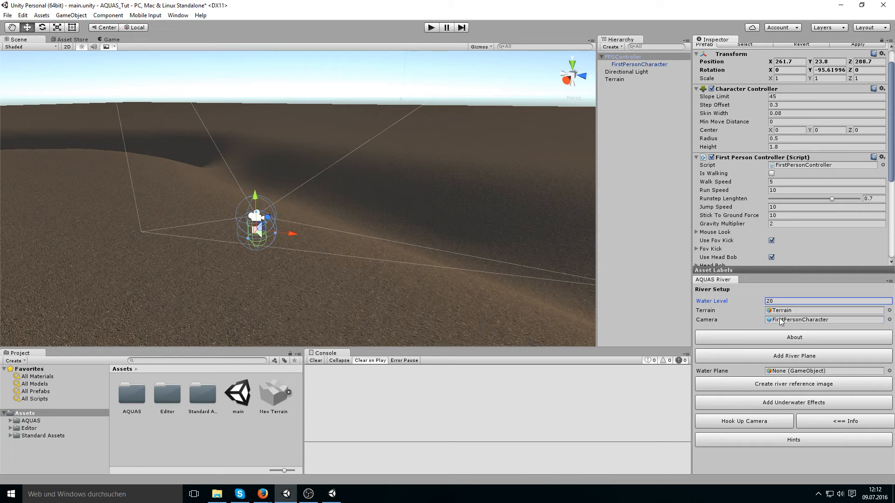
Add the AQUAS river plane to the scene and inspect the water along the riverbed
click(751, 357)
right_drag(468, 290, 312, 207)
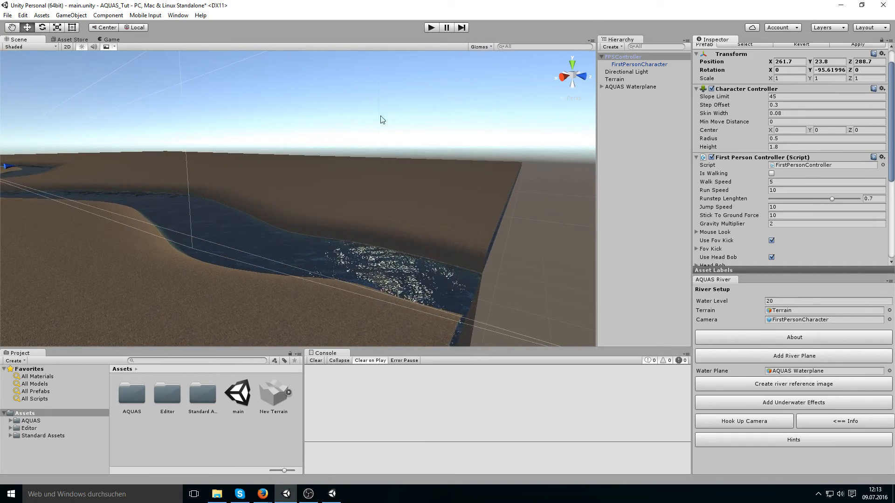
right_drag(429, 208, 550, 256)
middle_drag(262, 164, 750, 159)
right_drag(416, 148, 371, 183)
middle_drag(372, 184, 527, 309)
mouse_move(398, 212)
right_down()
mouse_move(336, 172)
mouse_move(371, 210)
mouse_move(402, 213)
right_up()
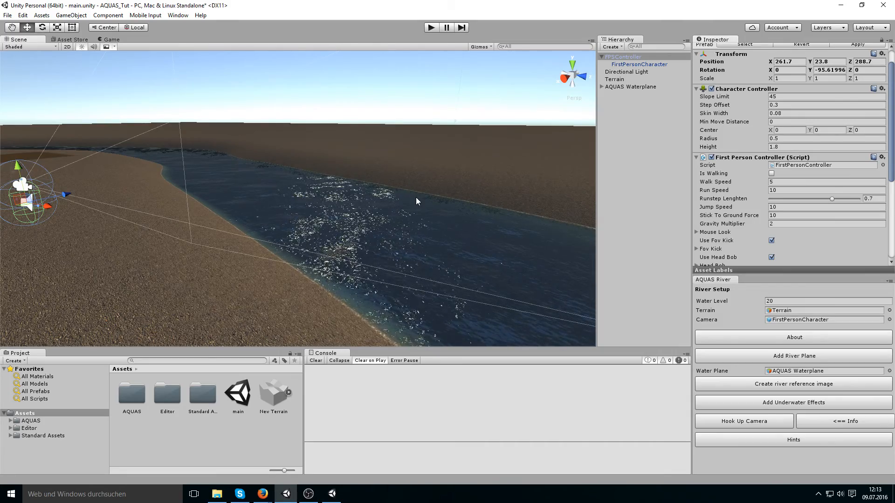
scroll(405, 224, up, 5)
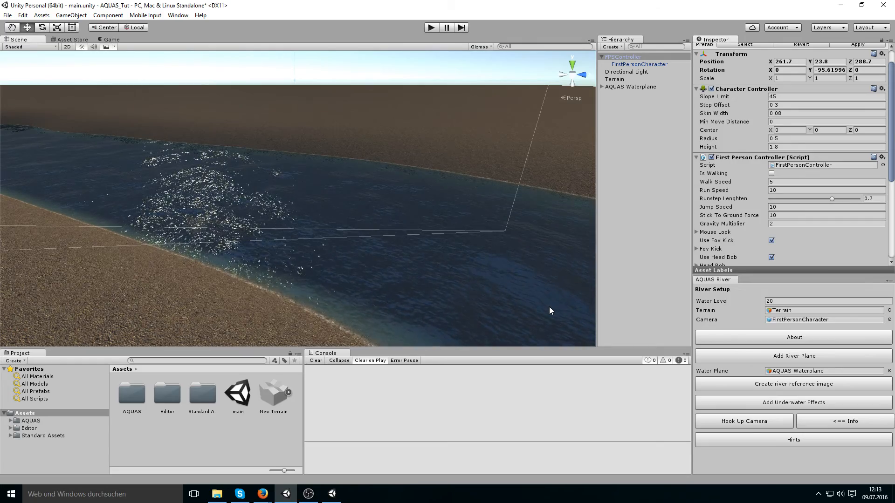
Create the river reference image, view it from the RiverReferences folder, and close the image viewer
click(734, 385)
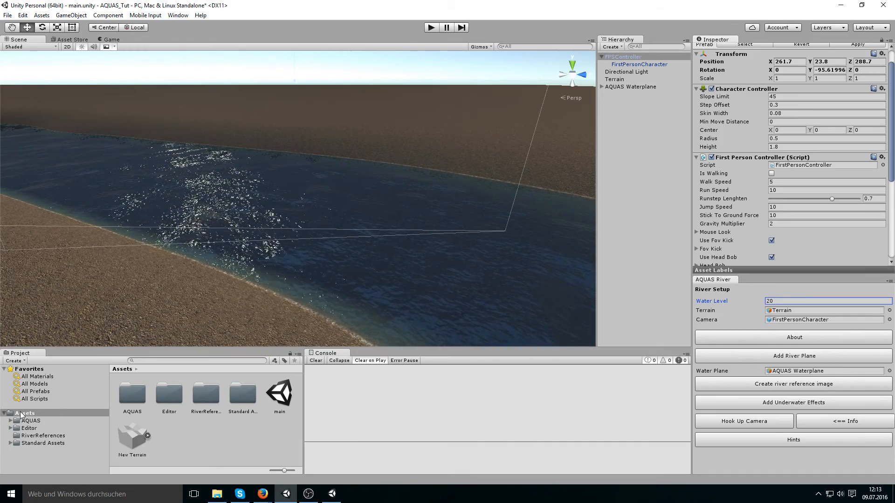
click(41, 435)
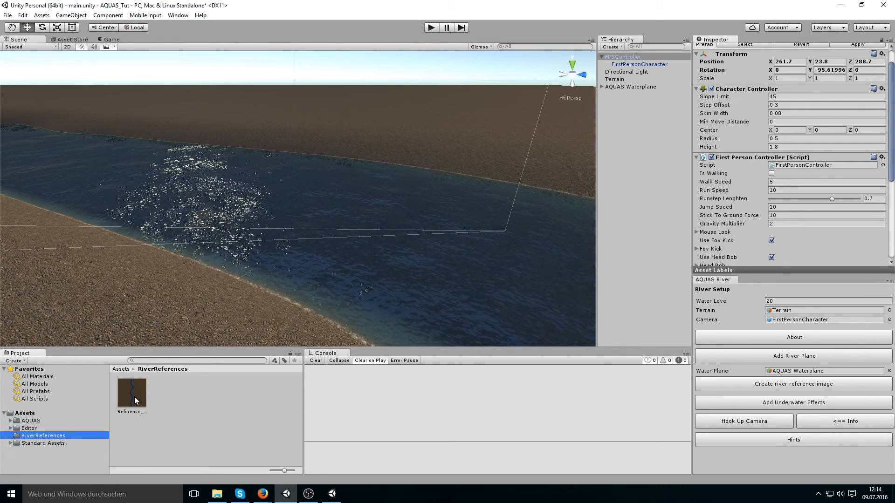
double_click(134, 397)
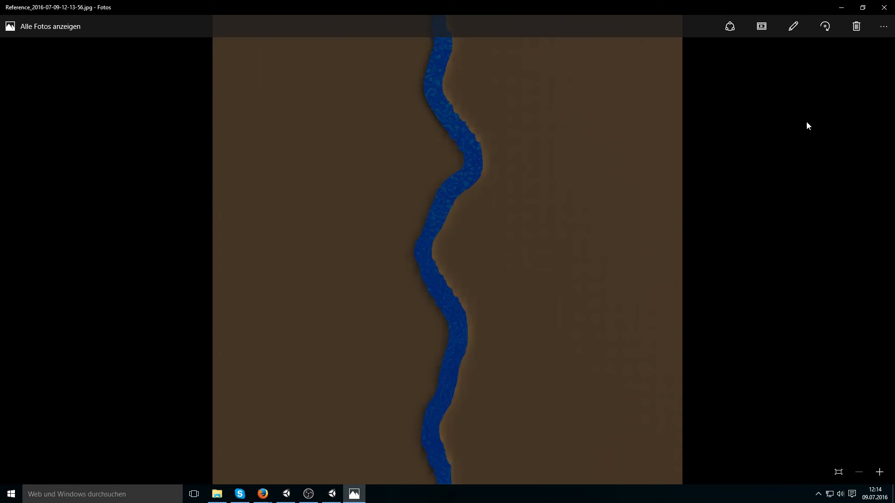
click(883, 7)
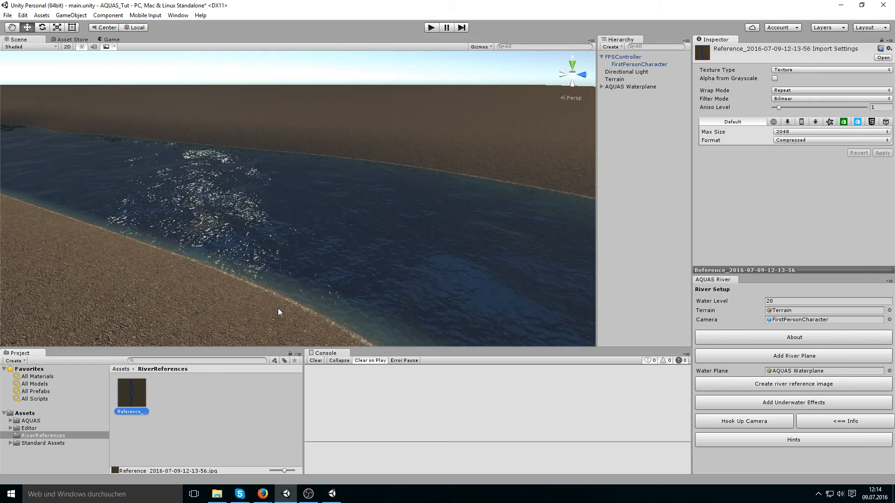
right_drag(286, 306, 103, 236)
middle_drag(205, 256, 122, 211)
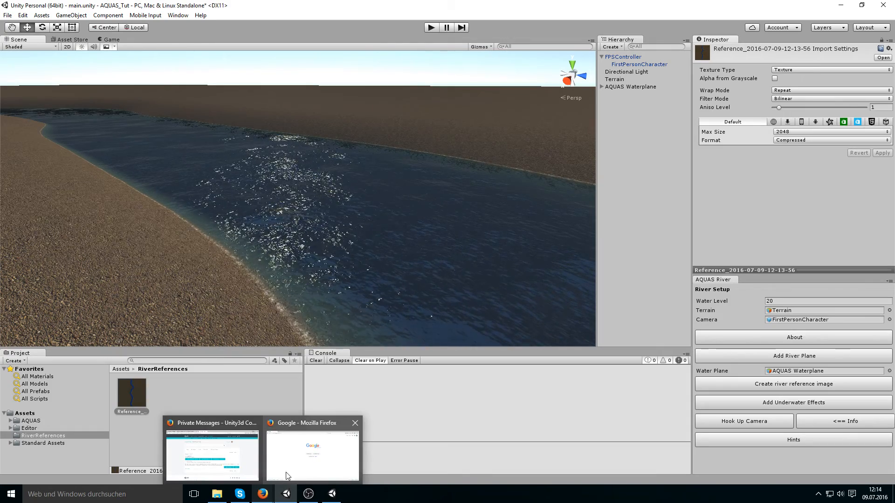
Switch to Firefox, search Google for "flow map painter" and open teckArtist's FlowMap Painter page
click(263, 494)
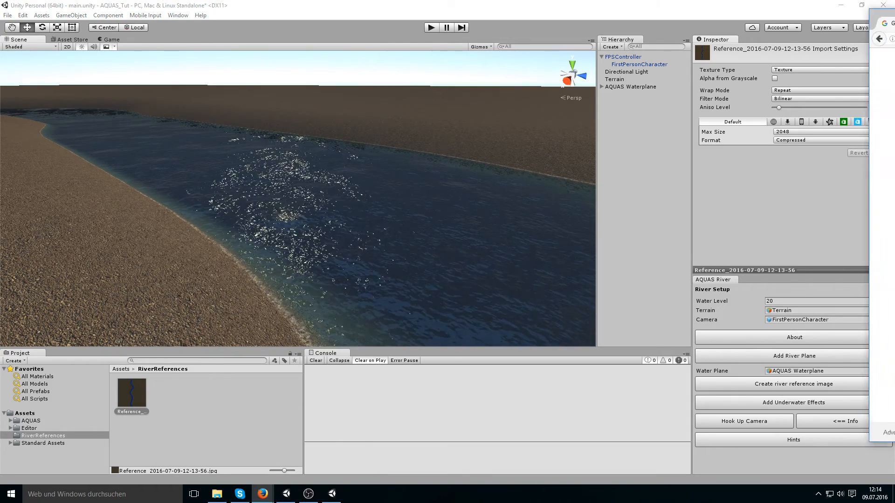
drag(309, 34, 295, 1)
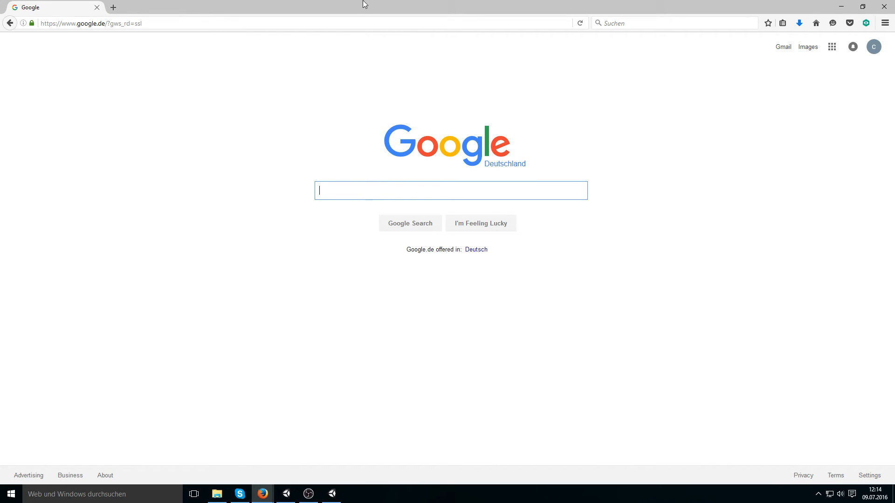
text(flow)
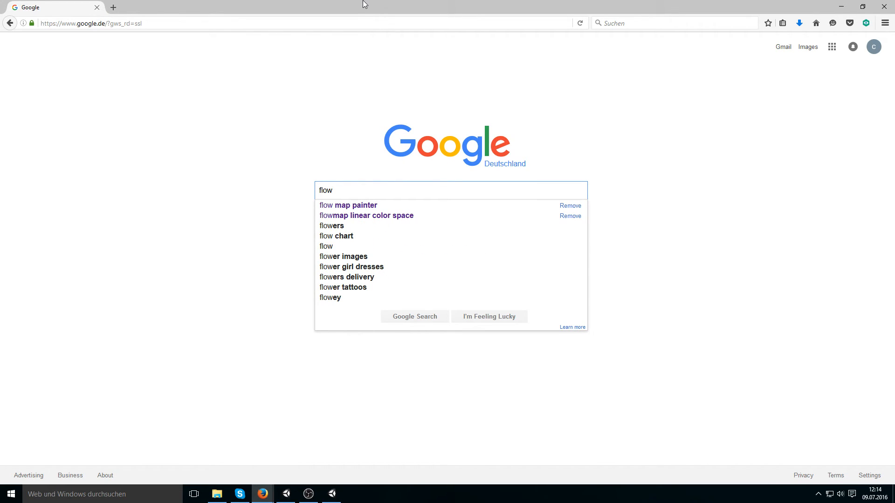
key(Down)
key(Return)
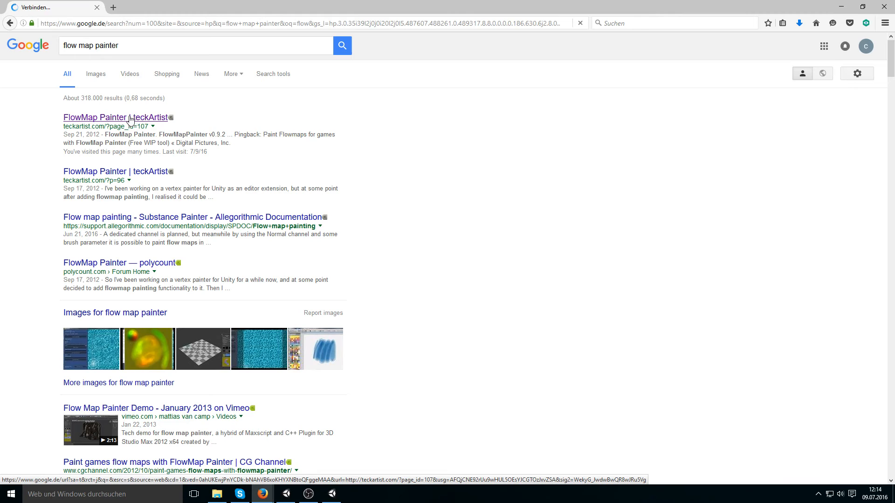
click(135, 120)
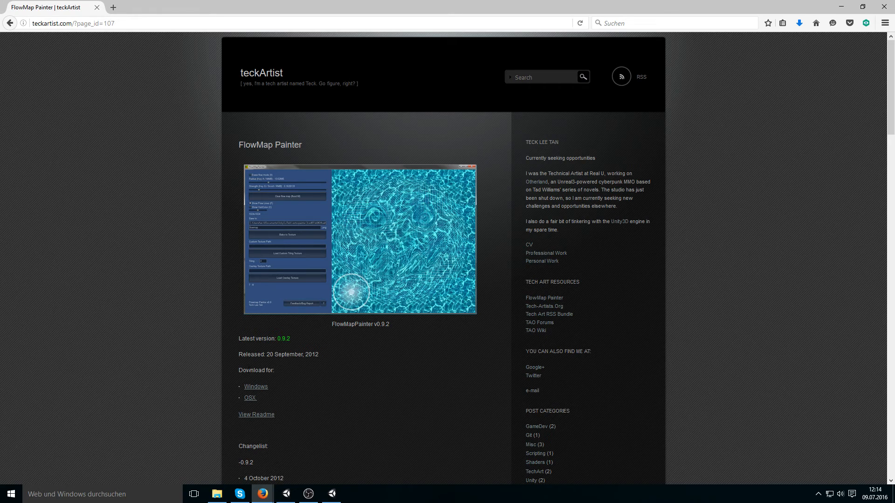
Download the Windows version of FlowMap Painter, opening it with WinRAR, and enter the archive's FlowMapPainter-0.9.2-win32 folder
click(261, 390)
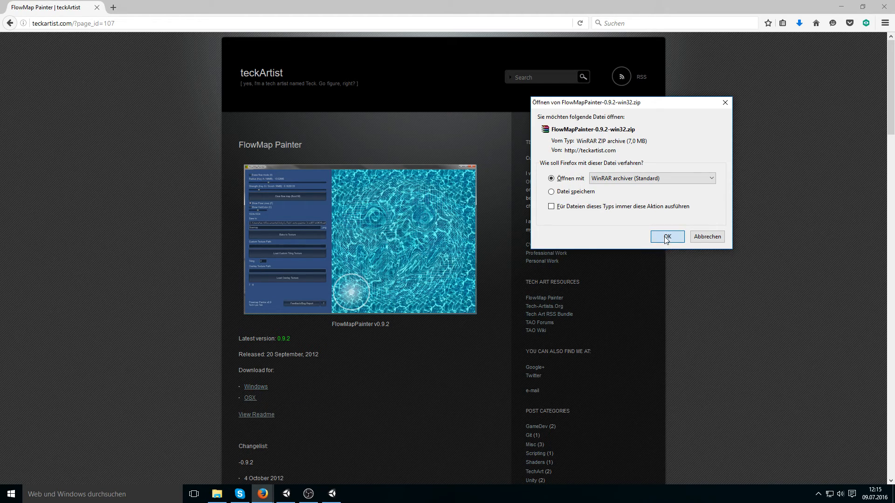
click(665, 239)
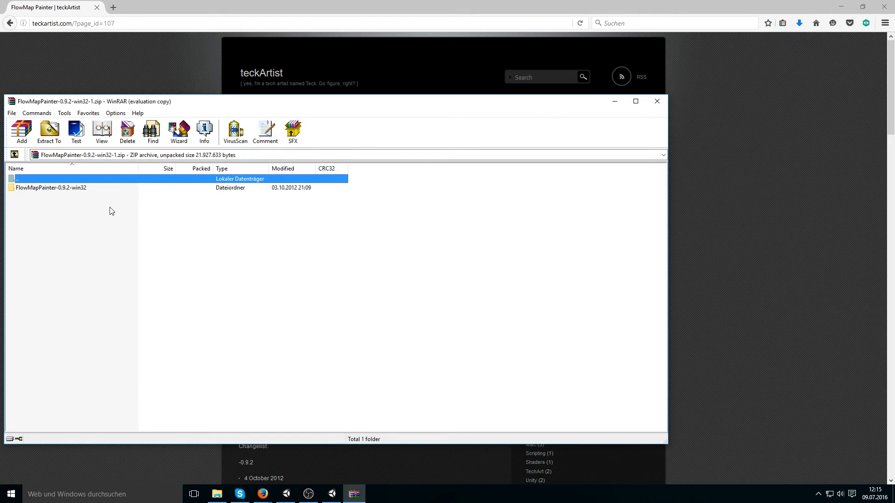
click(407, 236)
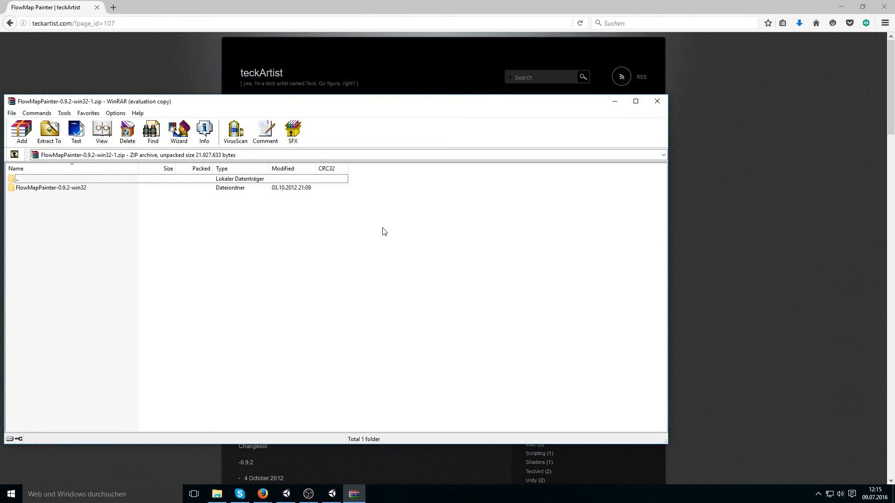
double_click(41, 188)
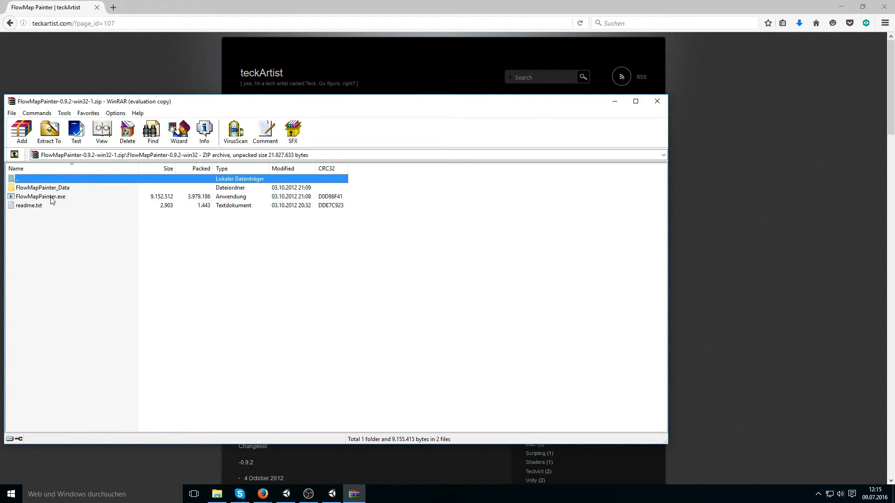
Launch FlowMapPainter.exe windowed at 1920 x 1080 with Fantastic quality, and position its window to fill the screen
click(51, 200)
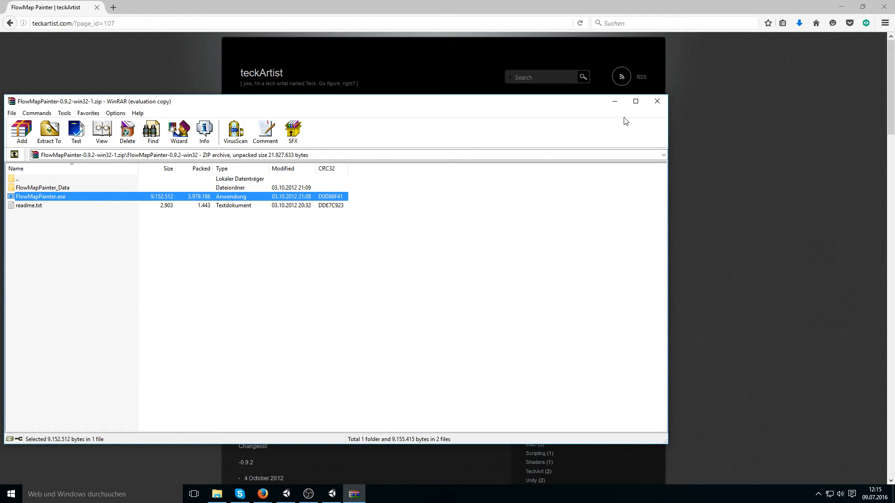
click(615, 103)
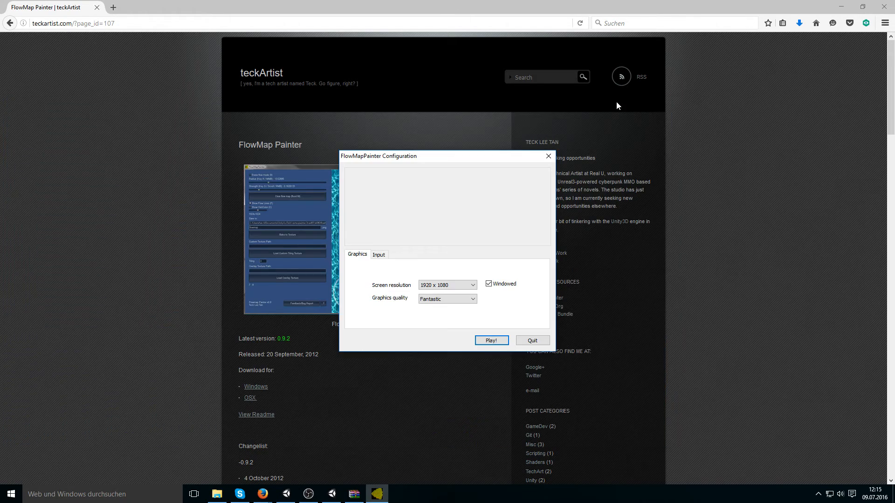
click(490, 343)
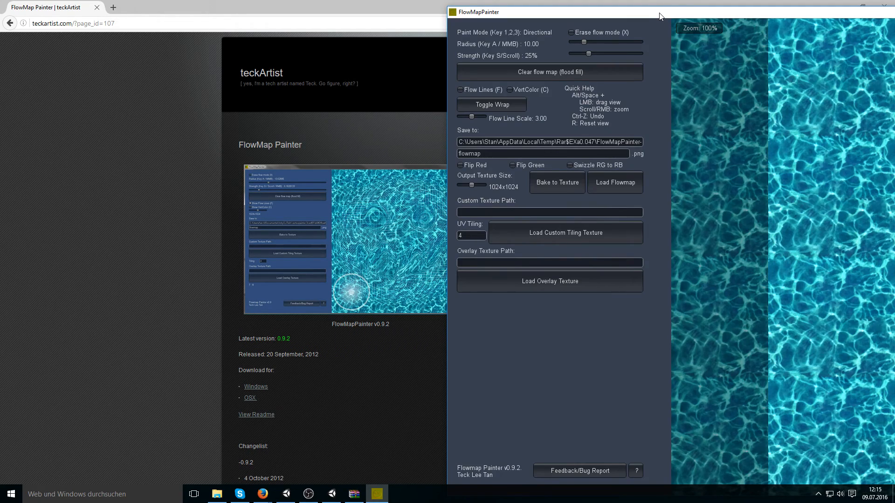
drag(659, 17, 212, 8)
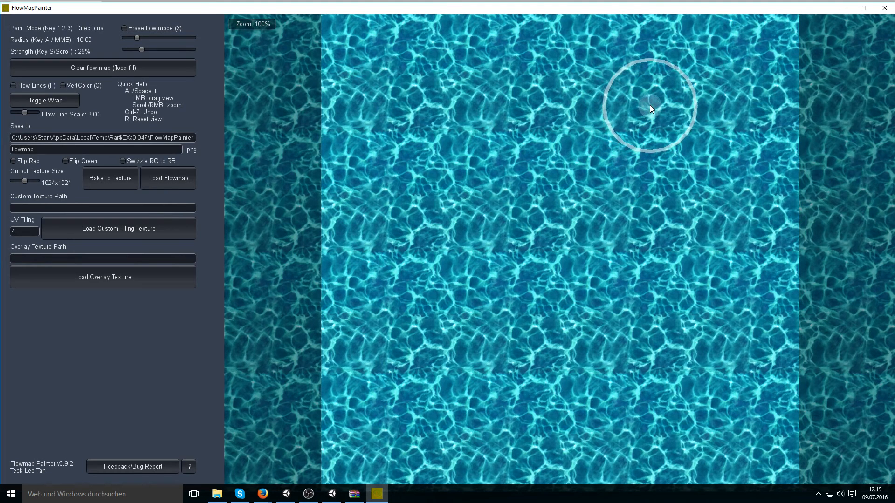
Paint a winding trial flow stroke across the water texture, and clear the flow map
mouse_move(649, 105)
mouse_down()
mouse_move(597, 104)
mouse_move(443, 149)
mouse_move(535, 261)
mouse_move(687, 375)
mouse_move(462, 381)
mouse_up()
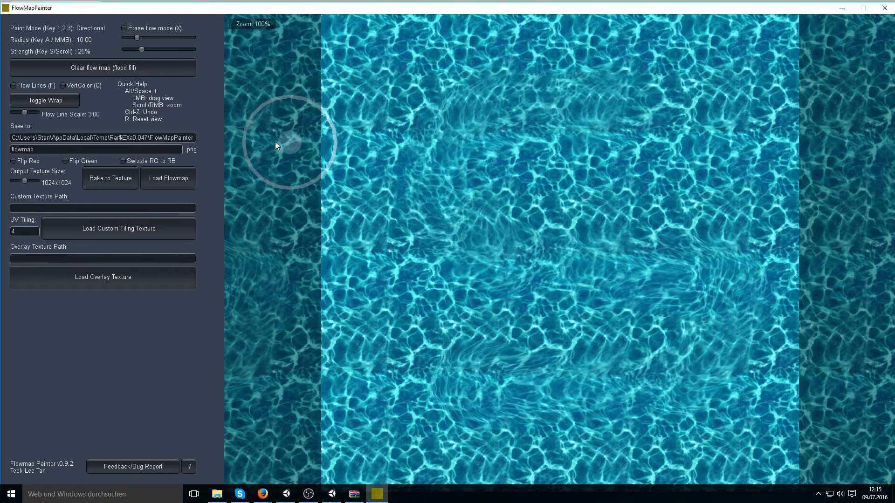
click(147, 70)
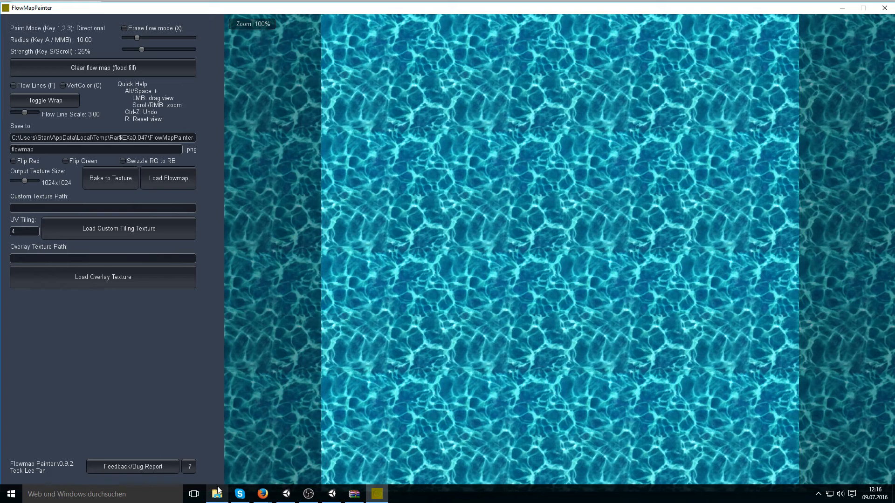
Open the project's RiverReferences folder in File Explorer and rename the river reference image as Ref
mouse_move(212, 496)
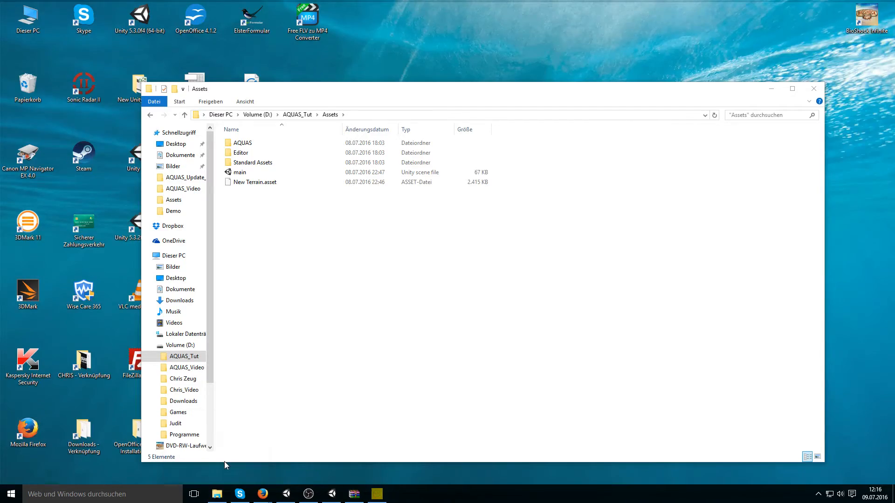
click(225, 461)
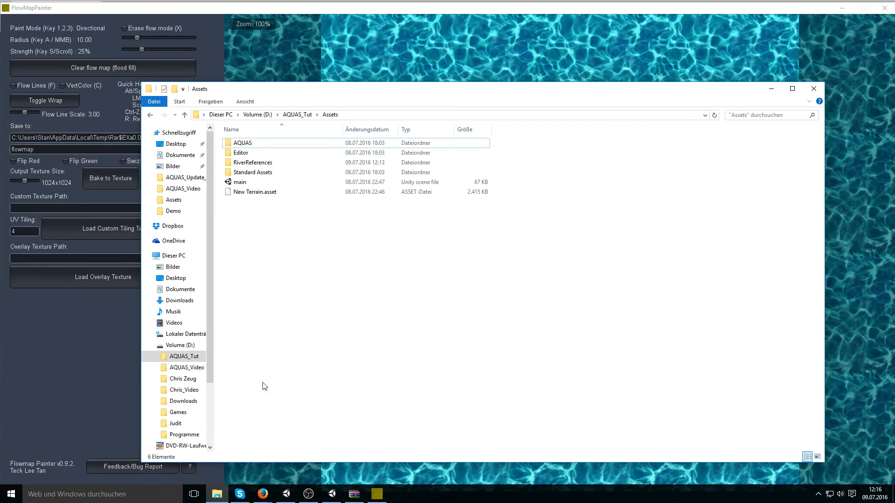
double_click(247, 164)
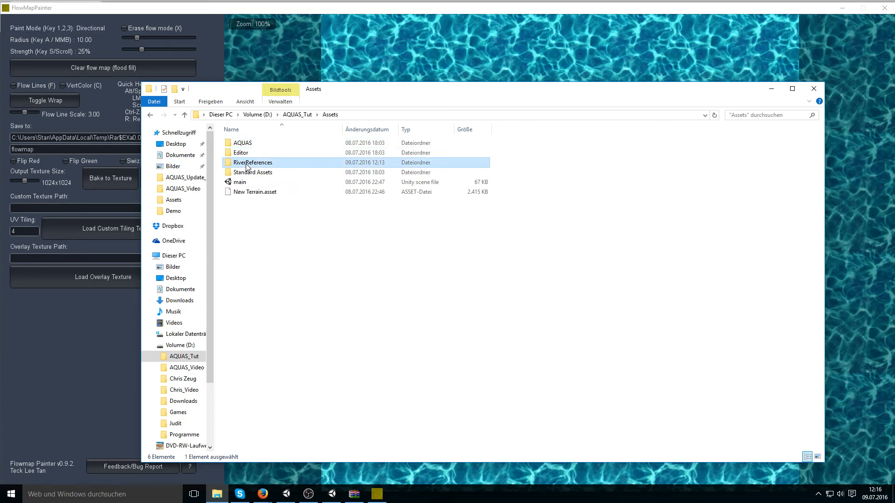
click(255, 157)
key(F2)
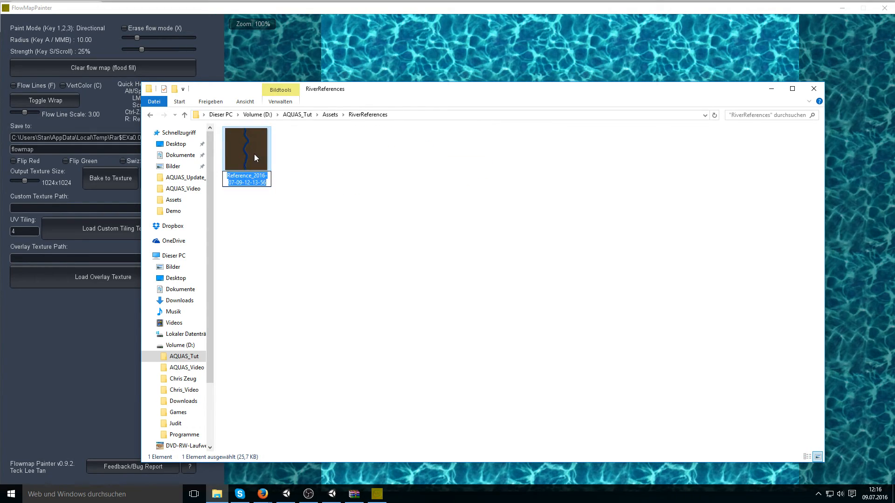
key(End)
key(BackSpace)
key(BackSpace)
key(BackSpace)
key(BackSpace)
key(BackSpace)
key(BackSpace)
key(BackSpace)
key(BackSpace)
key(BackSpace)
key(BackSpace)
key(BackSpace)
key(BackSpace)
key(BackSpace)
key(BackSpace)
key(BackSpace)
key(BackSpace)
key(BackSpace)
key(BackSpace)
key(BackSpace)
key(BackSpace)
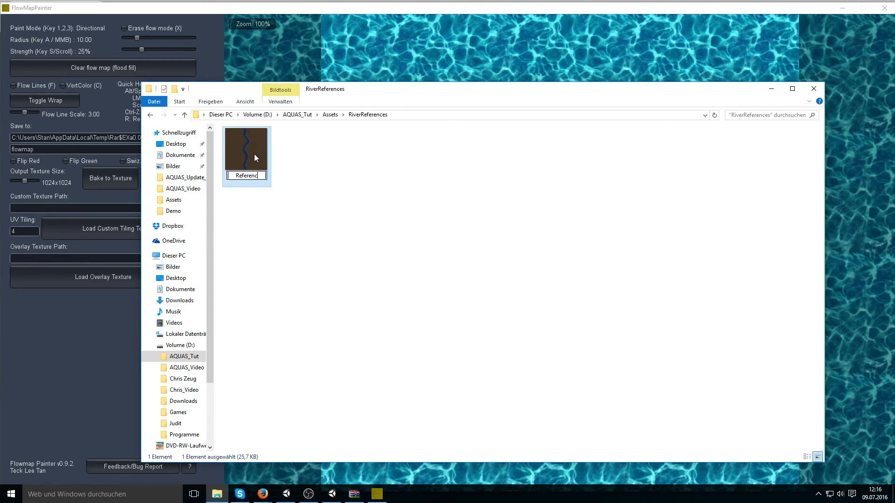
key(Return)
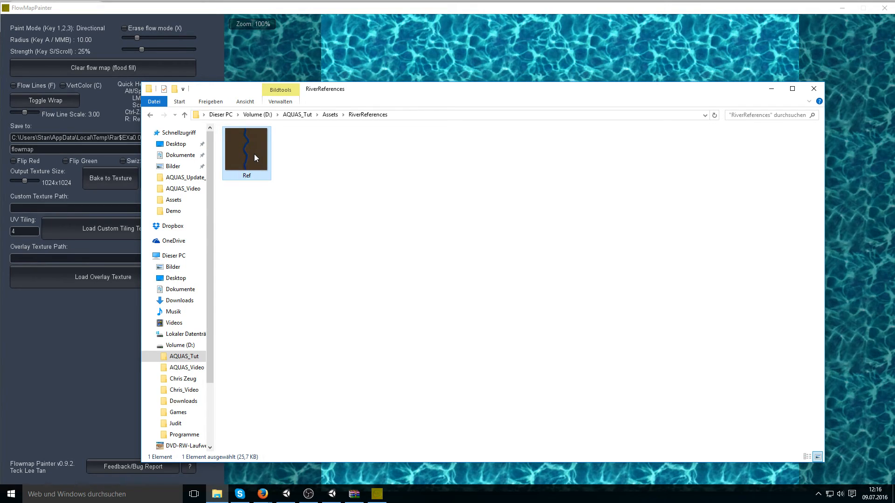
Copy the RiverReferences folder path and set FlowMap Painter's custom texture path to D:\AQUAS_Tut\Assets\RiverReferences\Ref.jpg
click(410, 115)
key(ctrl+c)
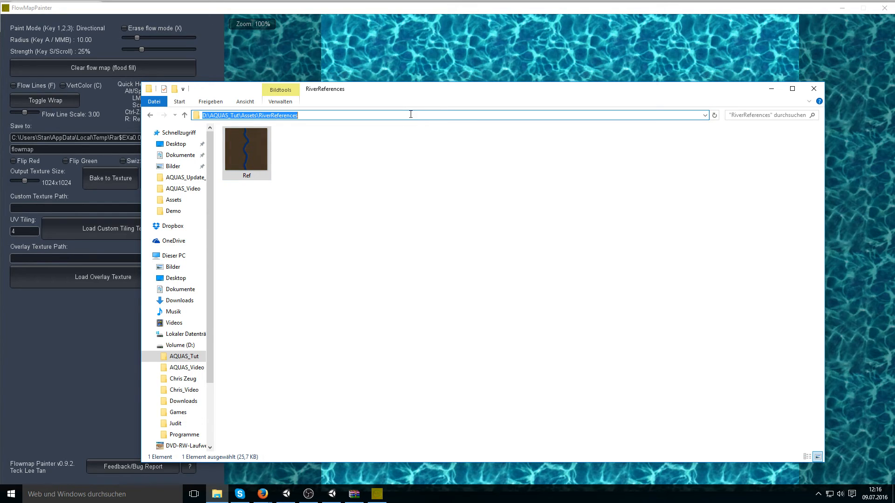
click(85, 344)
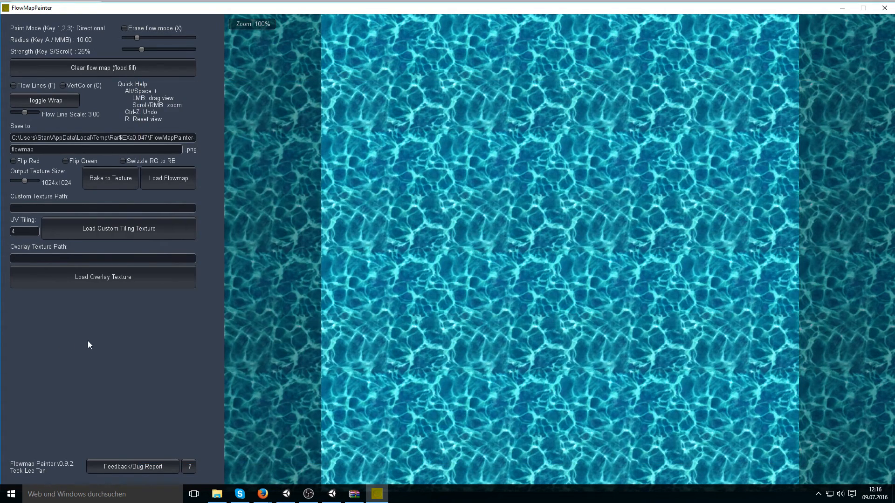
click(107, 207)
key(ctrl+v)
text(\)
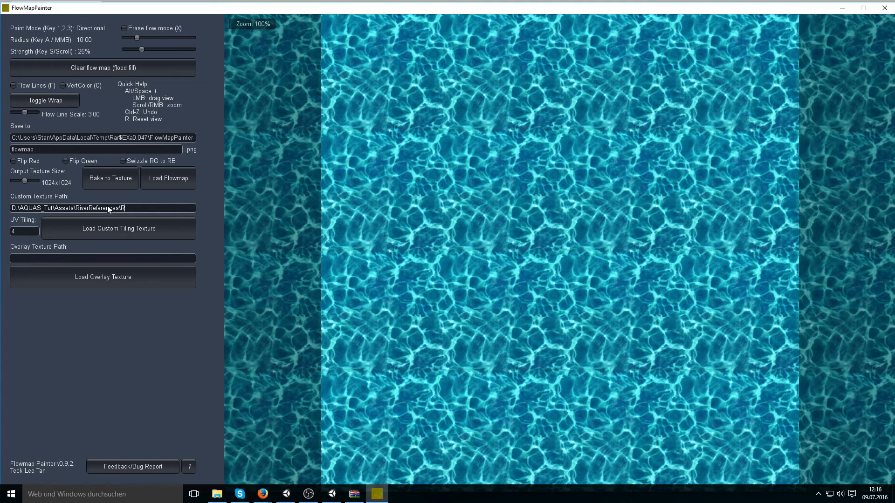
text(Ref.jpg)
Set the flow map's save location to D:\AQUAS_Tut\Assets\RiverReferences and its file name to Myflowmap
drag(145, 137, 84, 140)
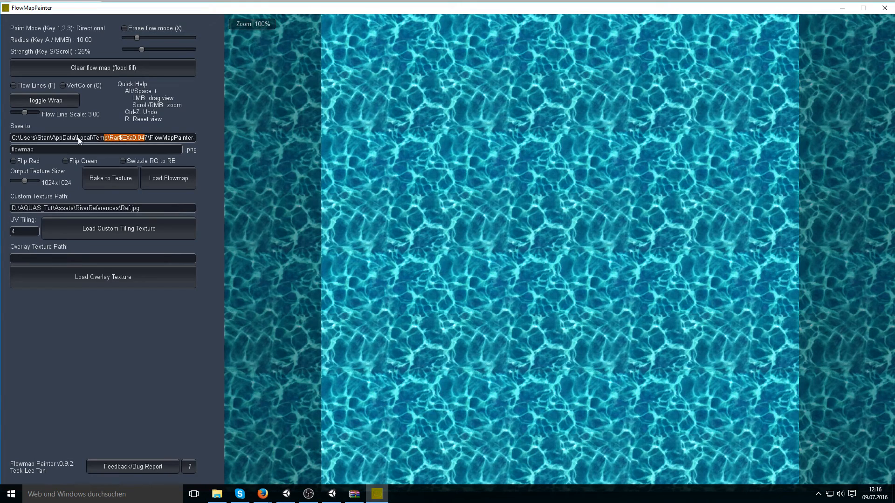
click(163, 140)
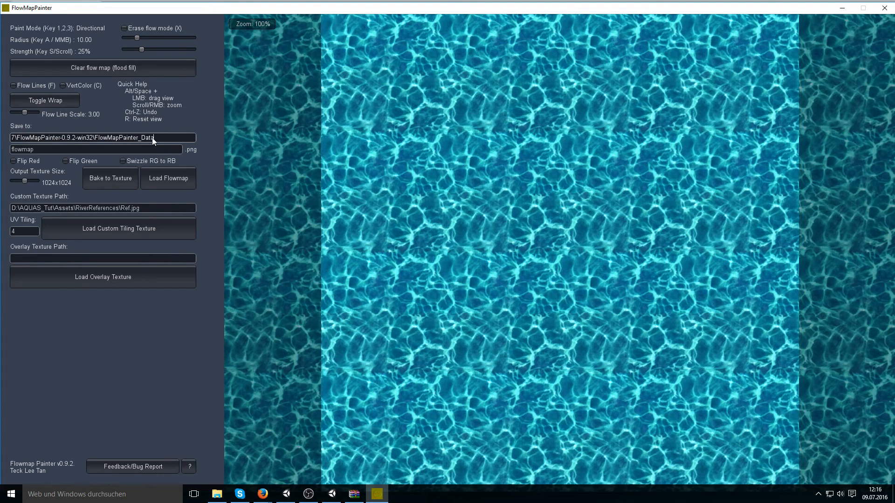
drag(156, 138, 0, 137)
key(BackSpace)
key(ctrl+v)
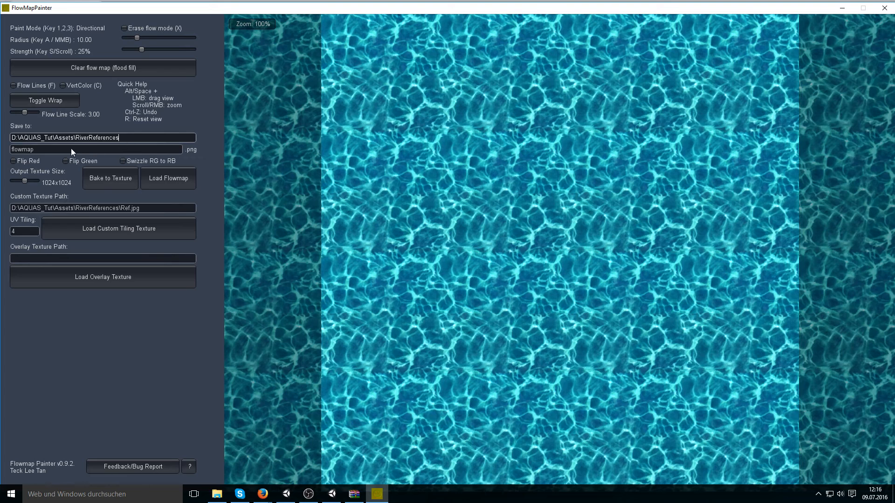
click(37, 149)
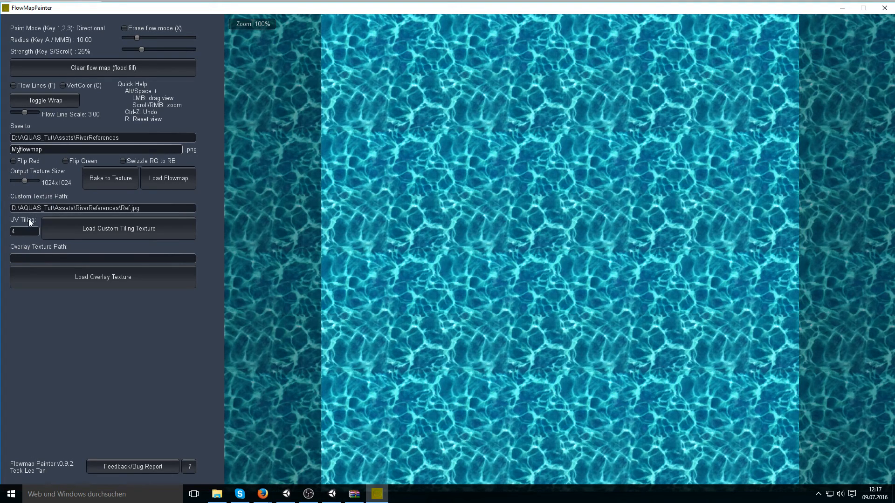
Set the UV tiling to 1 and load the Ref.jpg image as the custom tiling texture
click(26, 230)
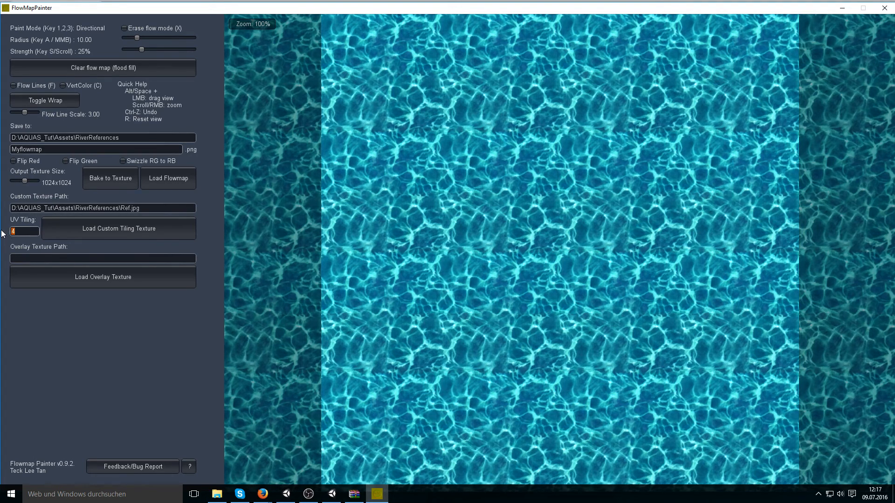
text(1)
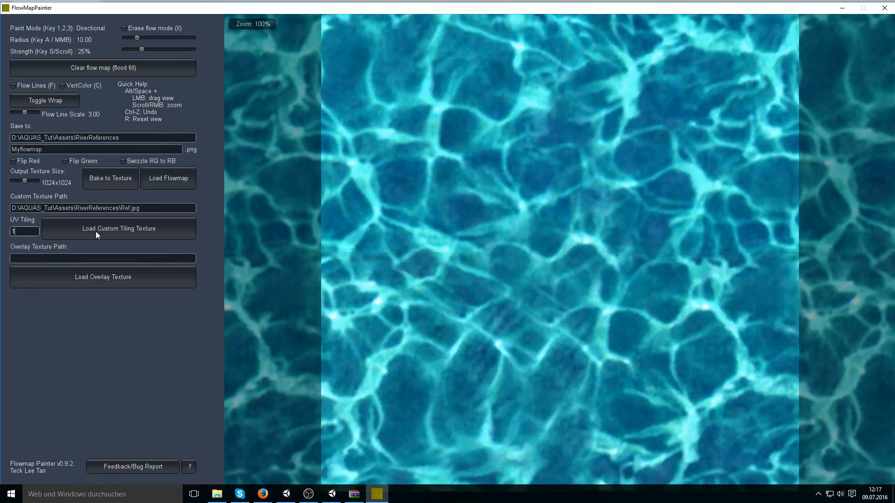
click(67, 227)
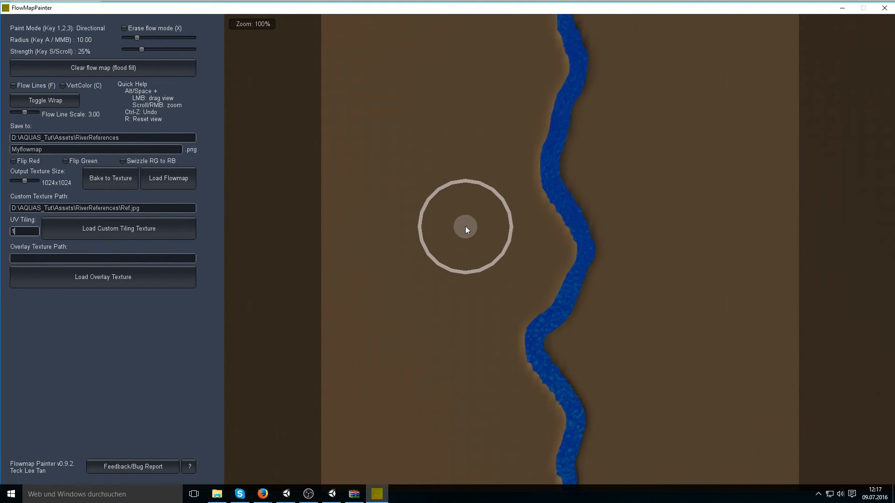
Set the flow brush to 100% strength and a radius of about 4.30, with erase mode off
scroll(464, 229, up, 9)
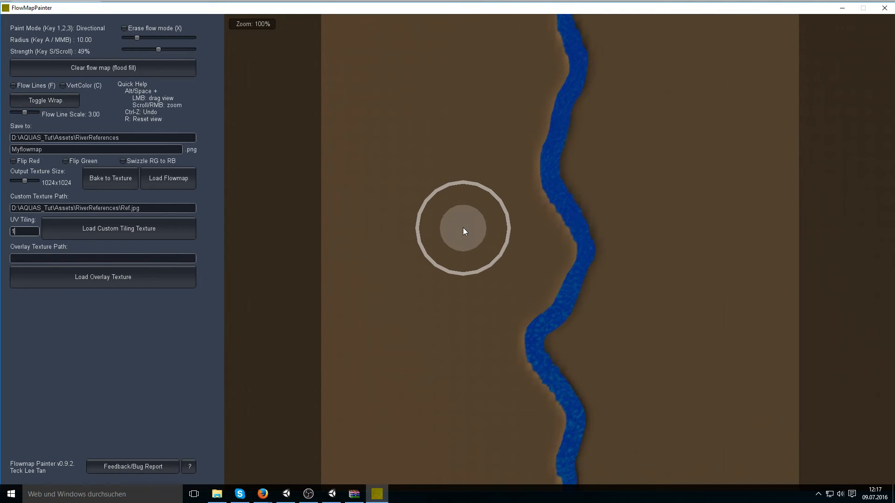
scroll(463, 227, up, 6)
scroll(463, 226, down, 7)
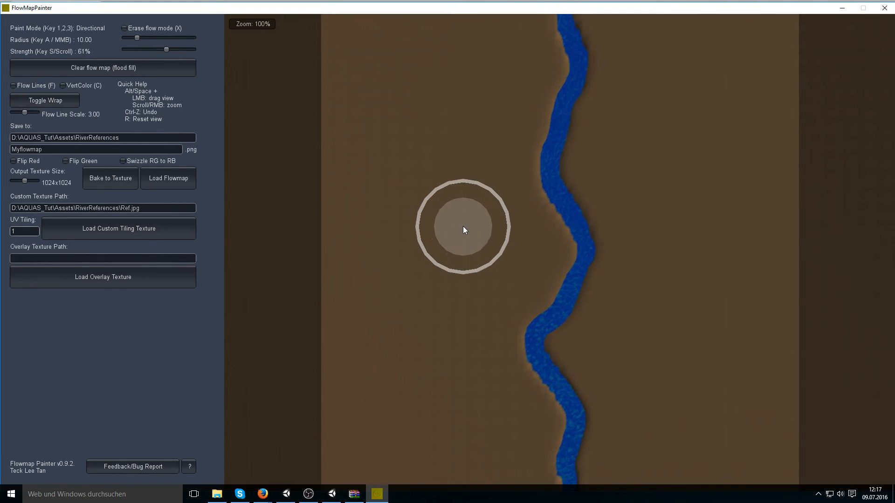
scroll(463, 225, up, 4)
scroll(462, 226, up, 4)
mouse_move(461, 230)
middle_down()
mouse_move(450, 174)
mouse_move(479, 337)
mouse_move(468, 235)
mouse_move(465, 262)
middle_up()
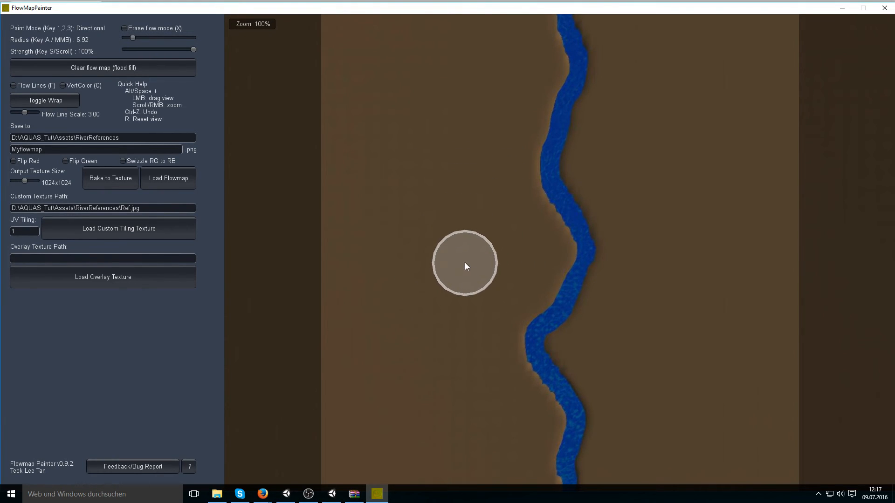
key(x)
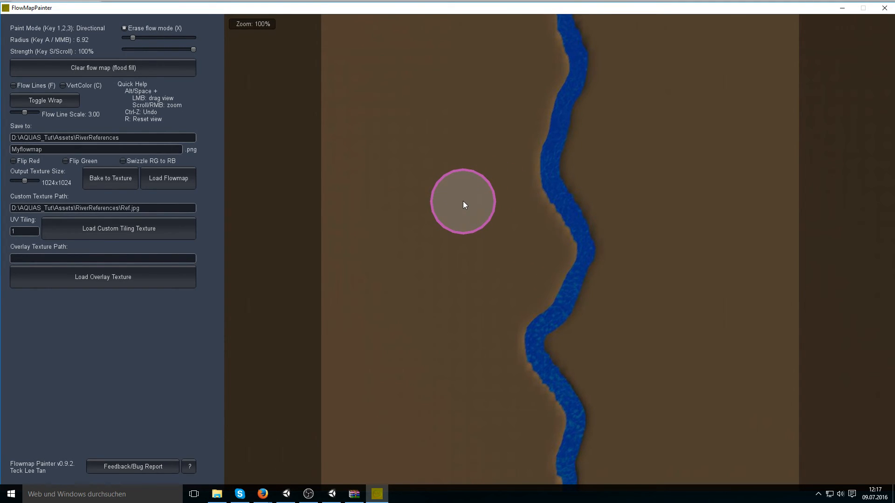
key(x)
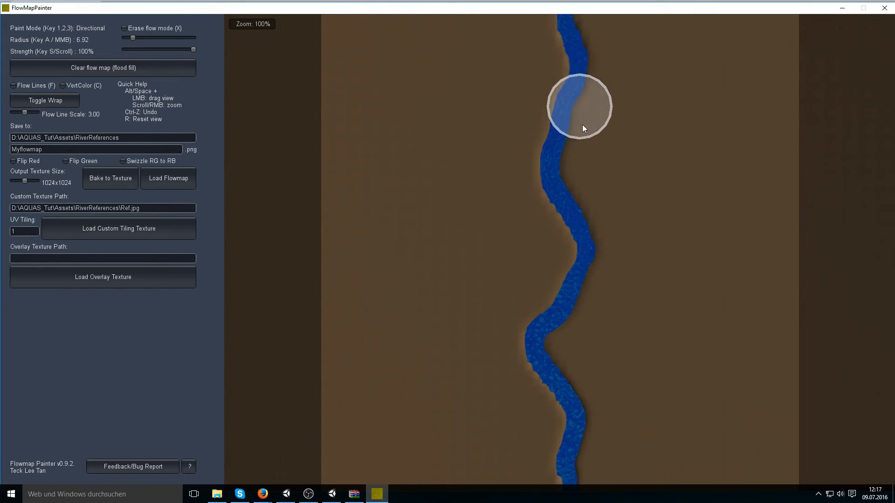
mouse_move(559, 177)
middle_down()
mouse_move(555, 163)
mouse_move(574, 240)
middle_up()
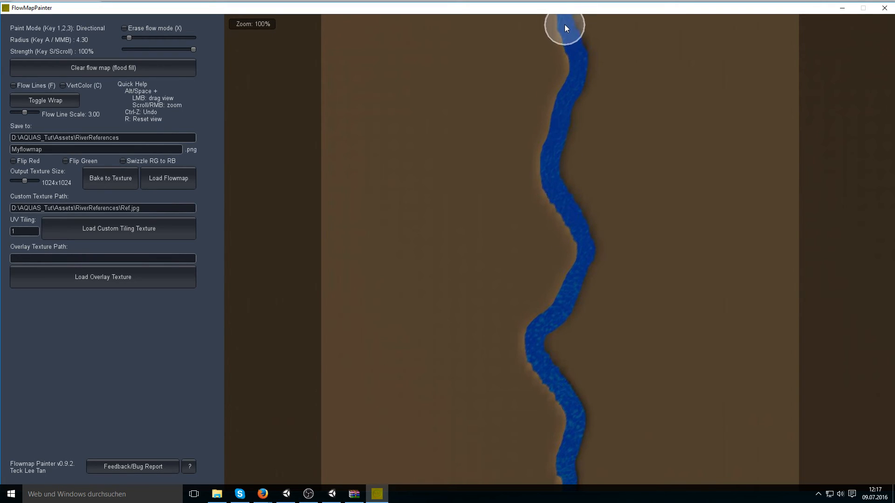
Paint flow strokes down the river's course and show the flow lines at a scale of 5.00
mouse_move(557, 135)
mouse_down()
mouse_move(553, 196)
mouse_move(588, 256)
mouse_up()
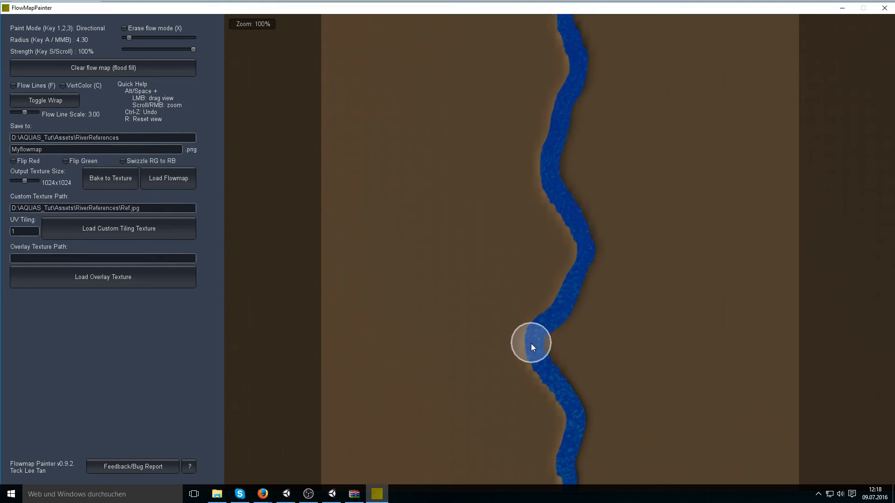
drag(582, 409, 578, 437)
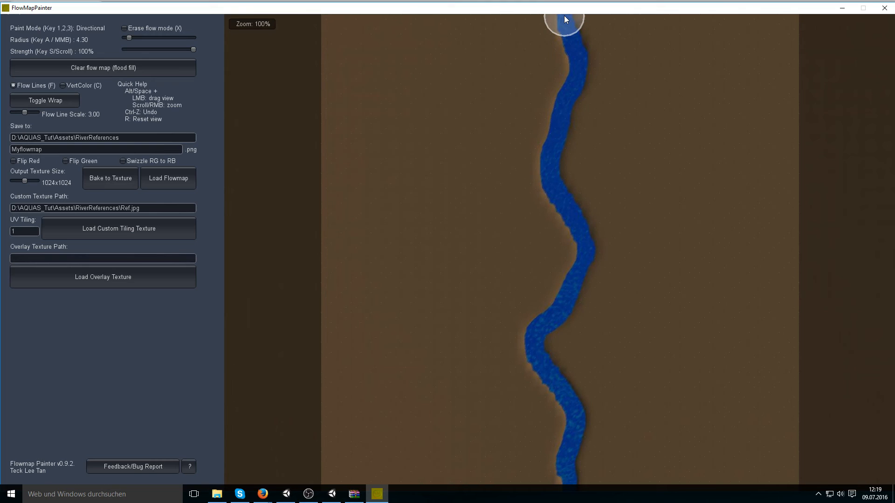
drag(23, 115, 52, 115)
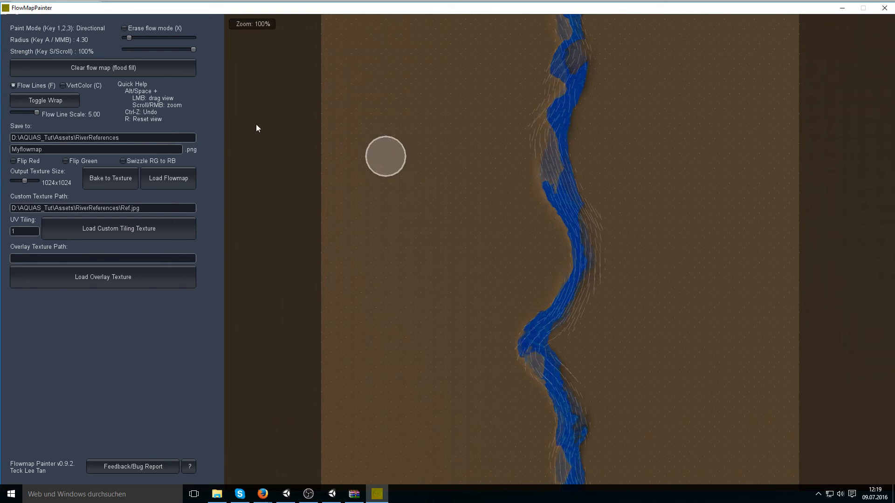
Clear the flow map, repaint the flow along the full length of the river, and bake it to texture
click(118, 68)
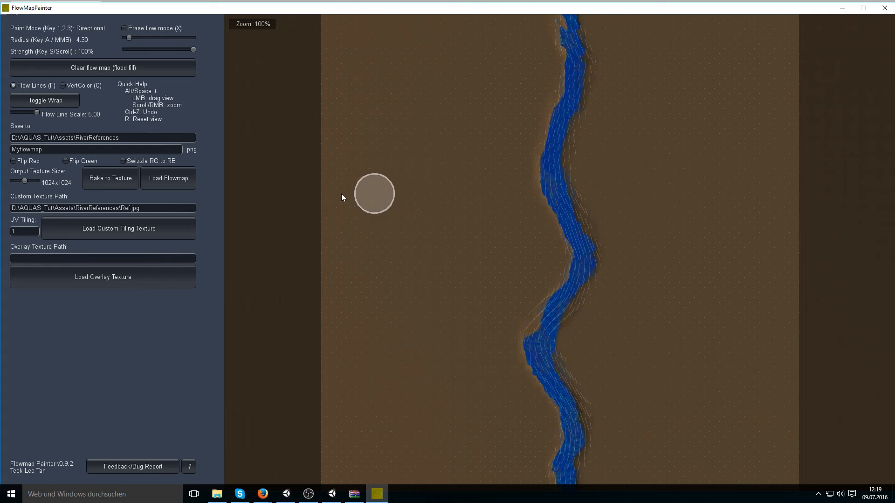
click(119, 180)
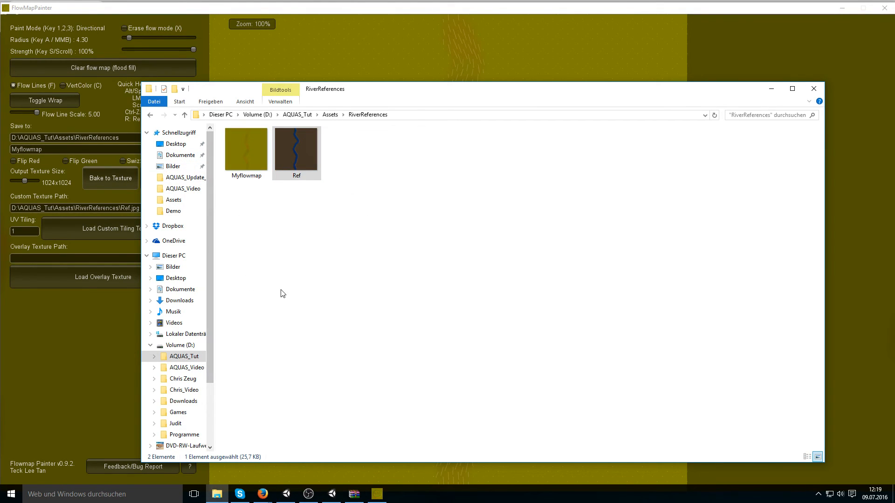
Switch to Unity and assign the Myflowmap texture as the Flow Map of the AQUAS Waterplane's River material
click(286, 494)
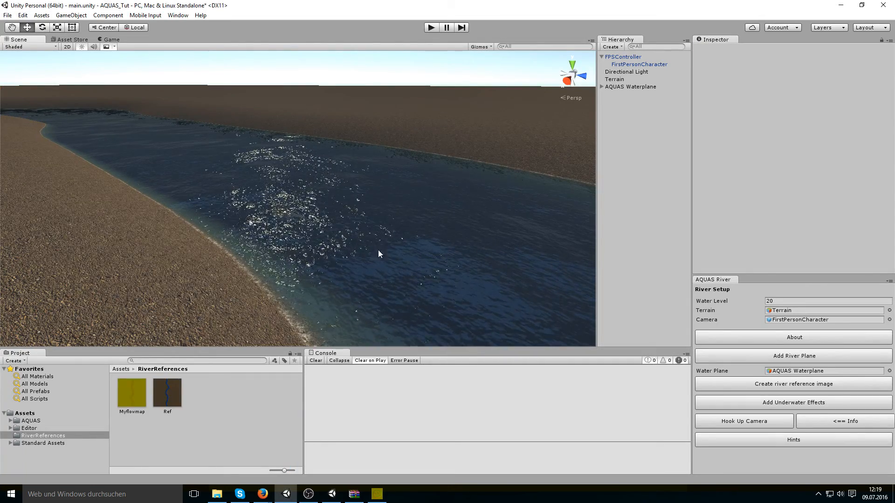
click(402, 236)
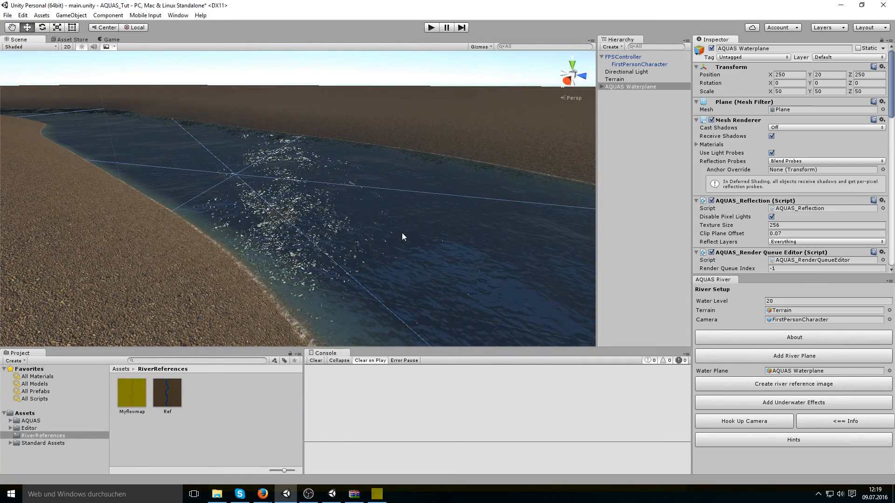
scroll(734, 223, down, 5)
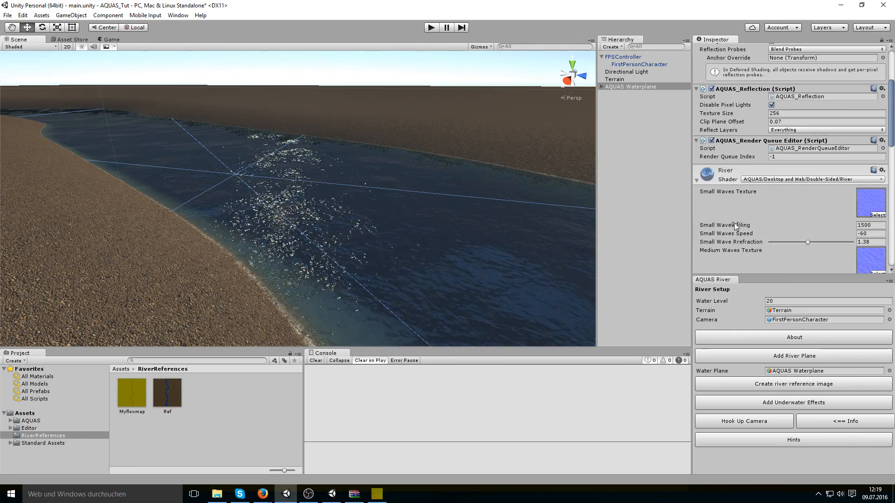
scroll(734, 223, down, 15)
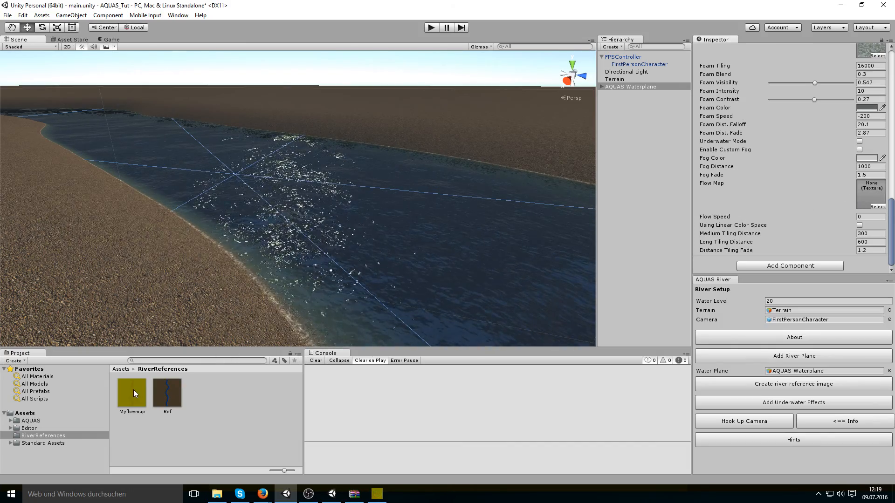
drag(125, 399, 868, 191)
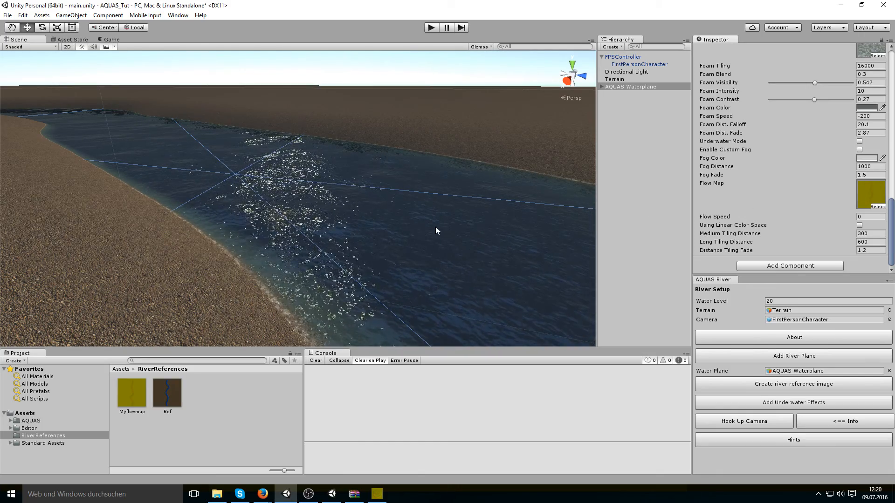
Set the River material's Flow Speed to 0.5 and check the water's flow up close
click(853, 218)
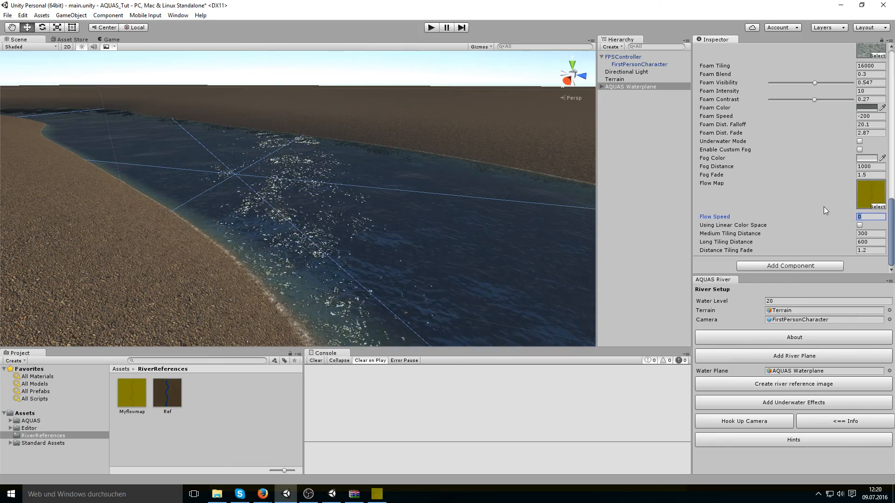
text(0.5)
middle_drag(485, 233, 142, 246)
scroll(311, 257, up, 3)
middle_drag(310, 258, 326, 70)
middle_drag(415, 315, 454, 97)
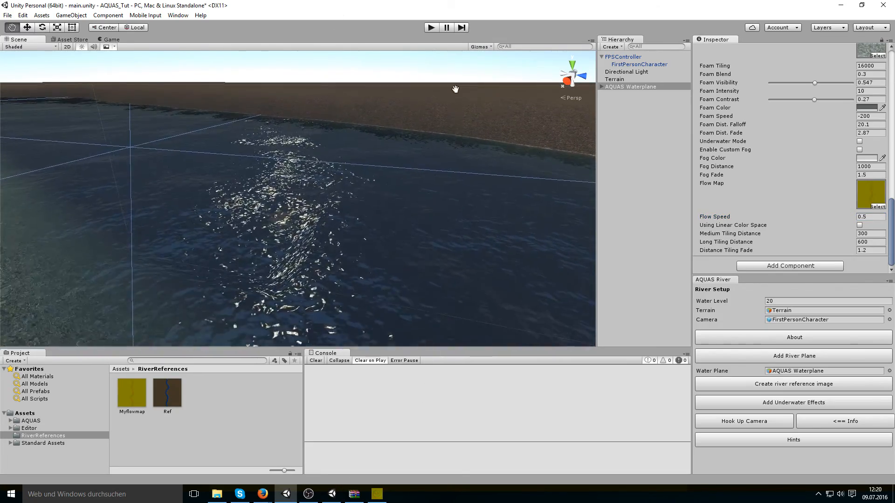
middle_drag(442, 215, 461, 95)
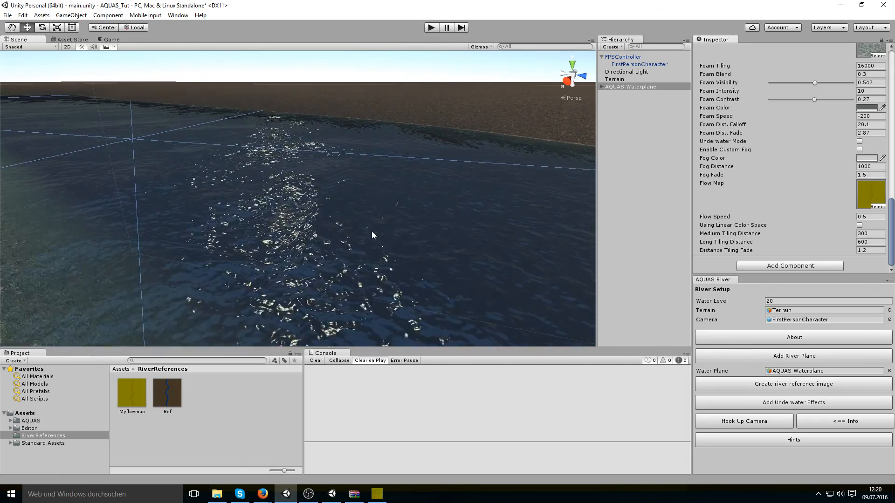
Set the Myflowmap texture's import format to Truecolor, Max Size to 256 and Filter Mode to Point (no filter), and apply the settings
click(139, 394)
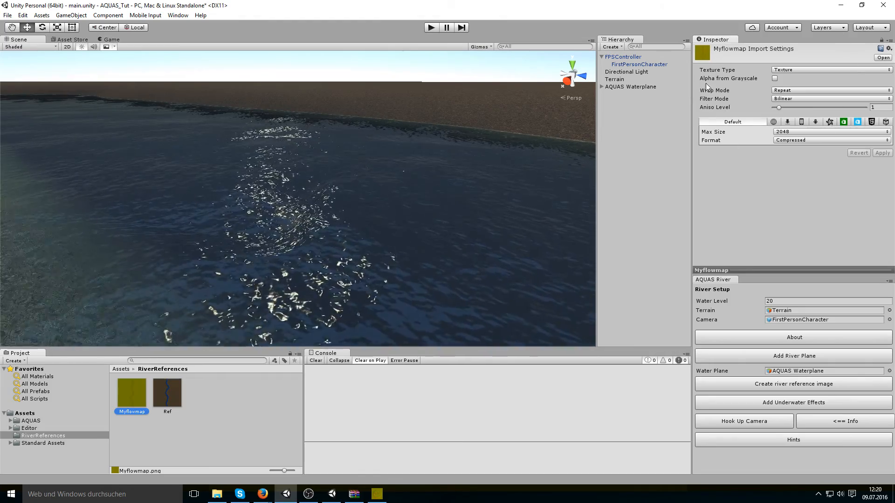
click(787, 139)
click(801, 169)
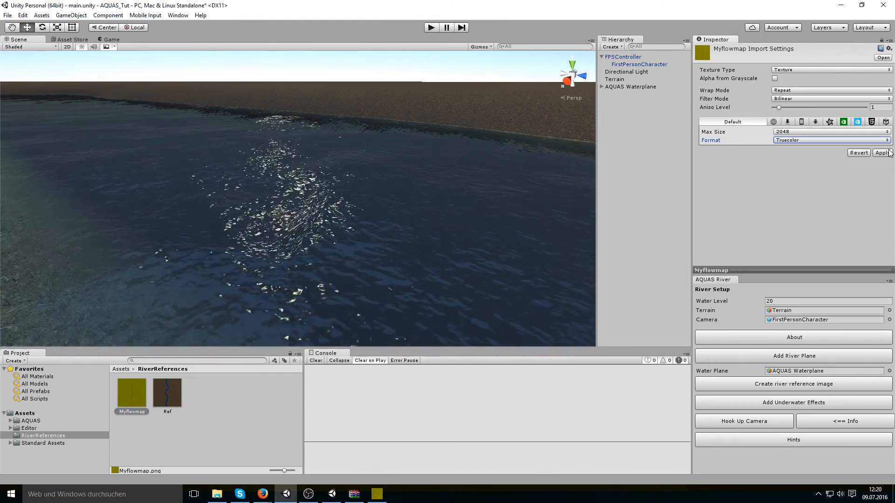
click(794, 133)
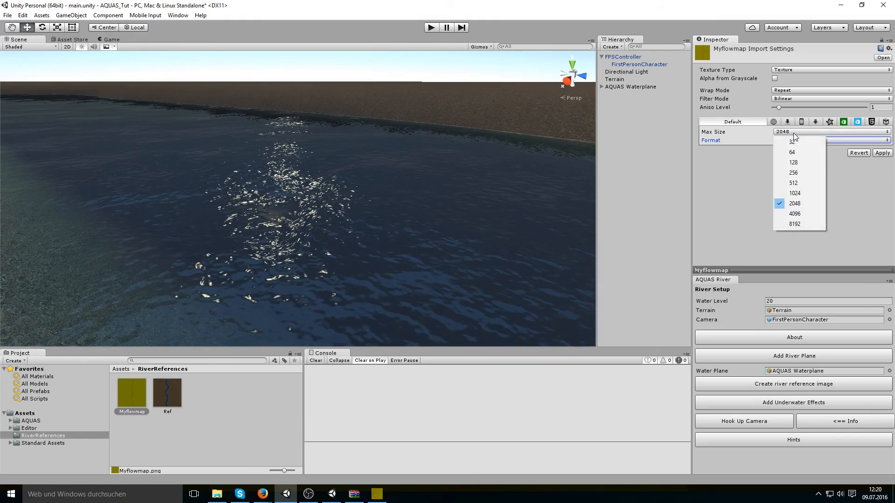
click(795, 174)
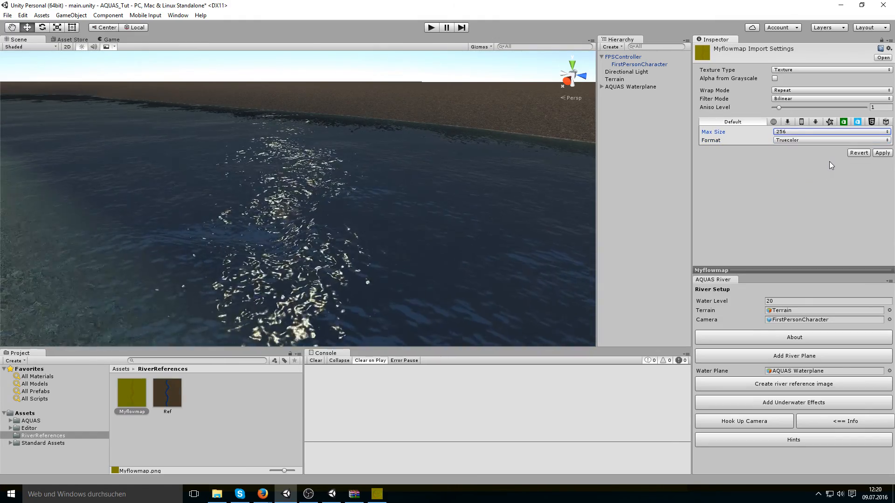
click(812, 100)
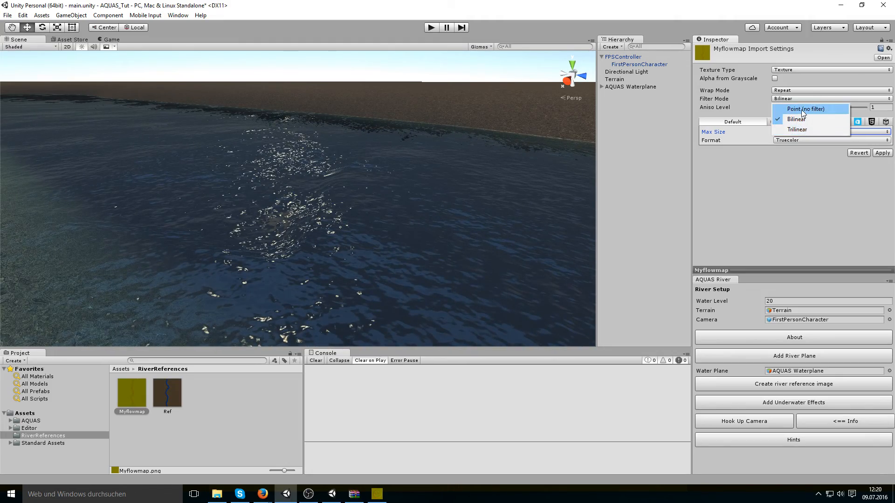
click(814, 108)
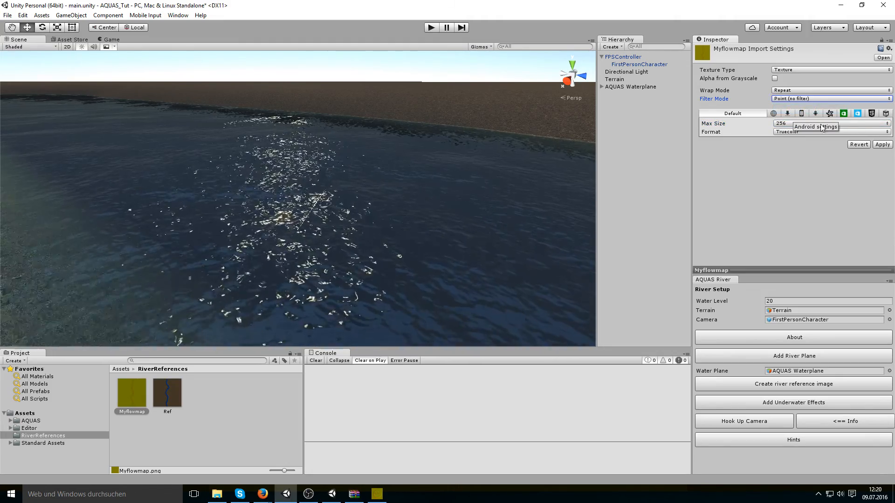
click(881, 145)
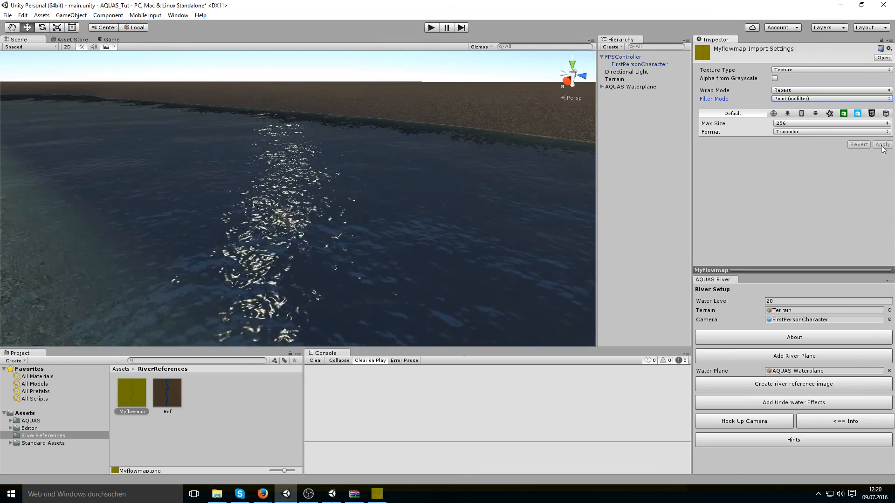
Try the flow map's Filter Mode on Trilinear, return it to Point (no filter), and apply the setting
click(774, 98)
click(788, 118)
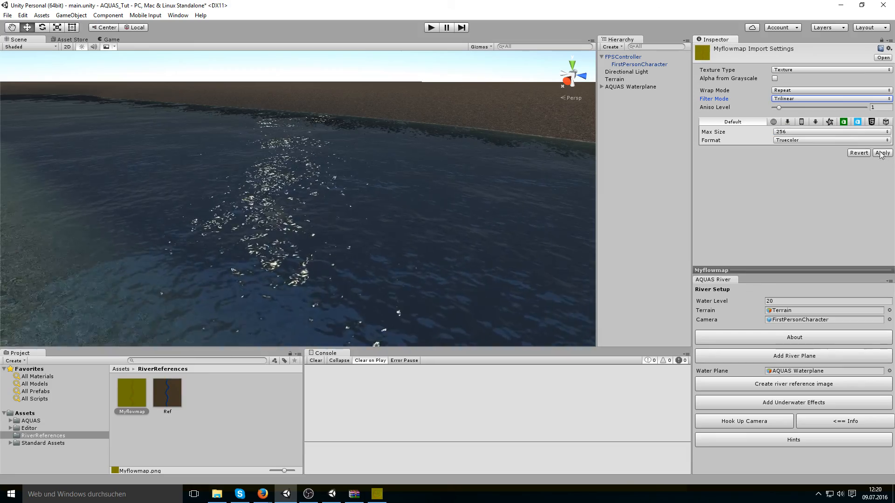
click(791, 99)
click(794, 110)
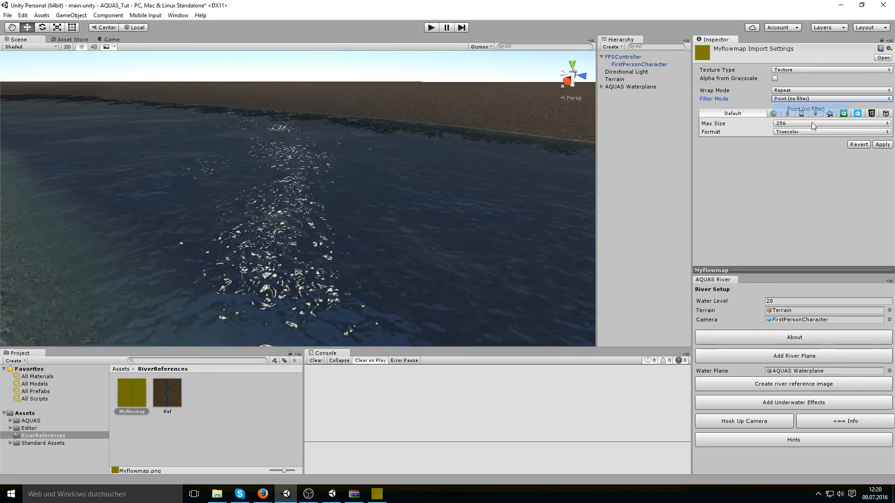
click(878, 145)
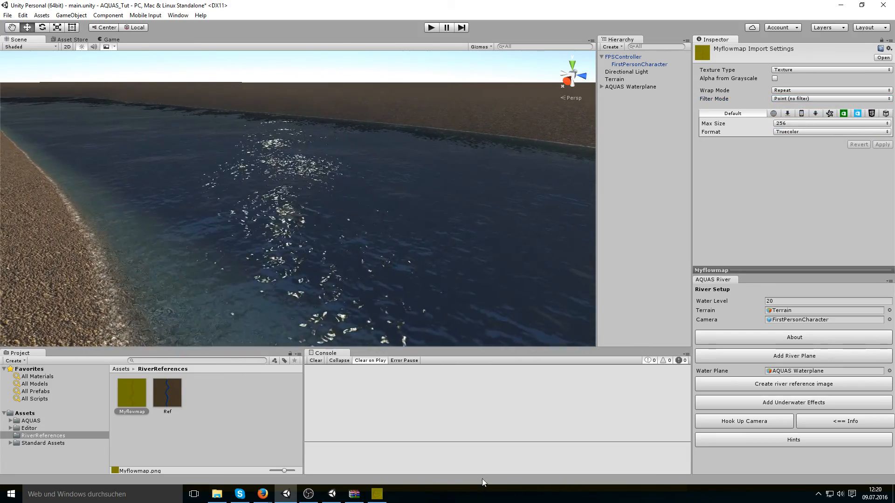
Examine the water's flow and surface along the river's bends and banks in the scene from several viewpoints
right_drag(243, 245, 480, 259)
right_drag(194, 248, 110, 228)
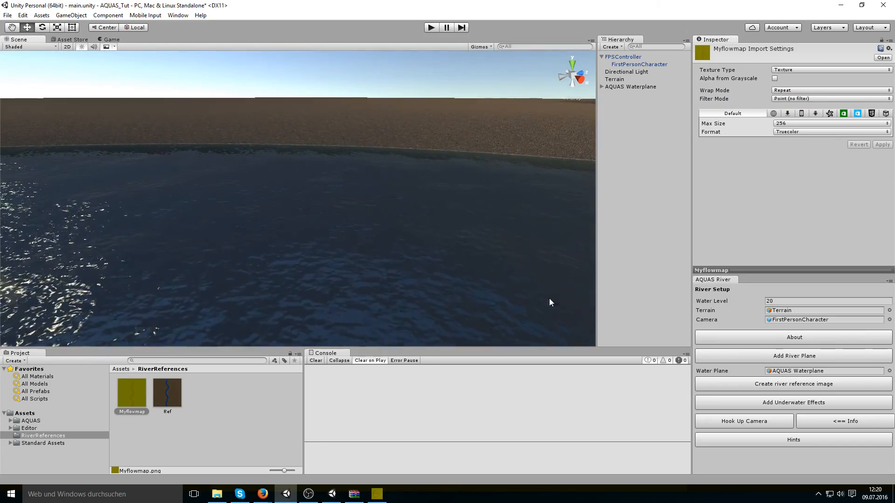
right_drag(555, 302, 234, 281)
scroll(298, 295, down, 6)
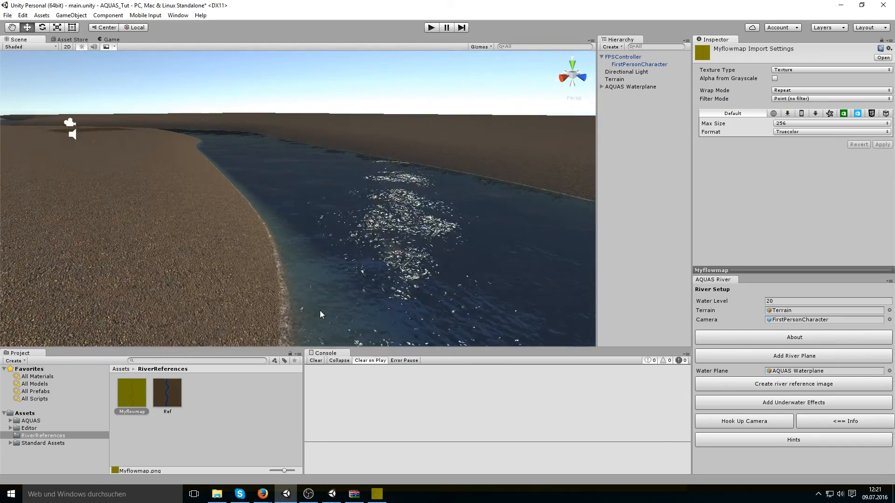
scroll(357, 306, down, 6)
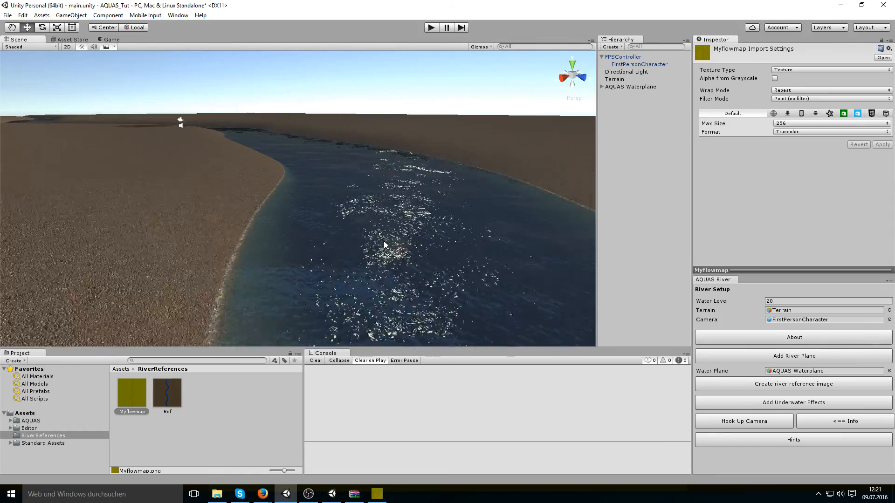
middle_drag(394, 249, 340, 221)
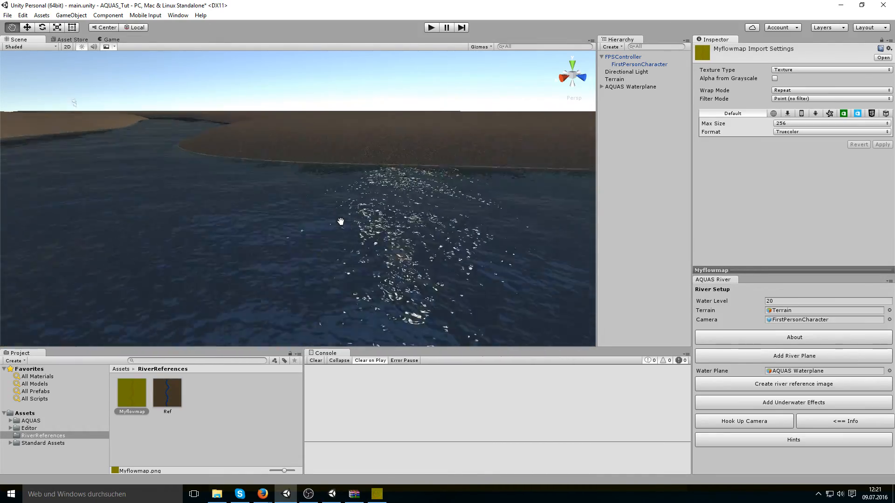
scroll(322, 224, down, 5)
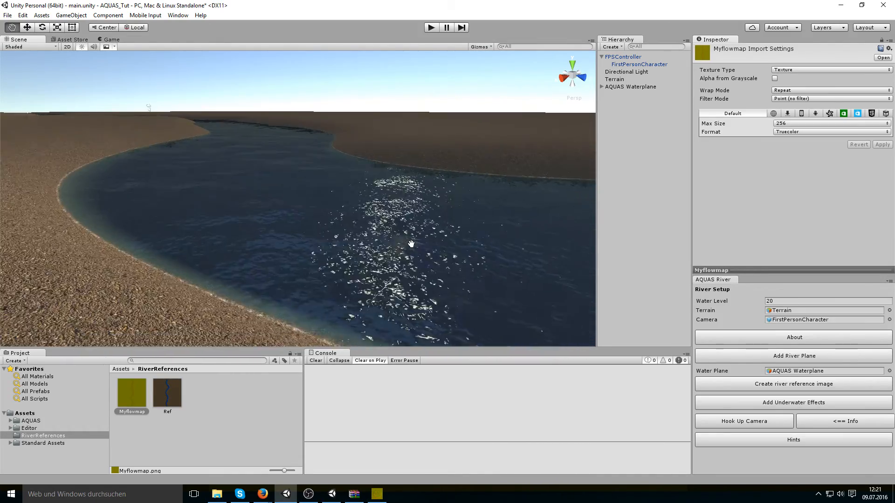
scroll(371, 239, up, 4)
middle_drag(371, 239, 389, 253)
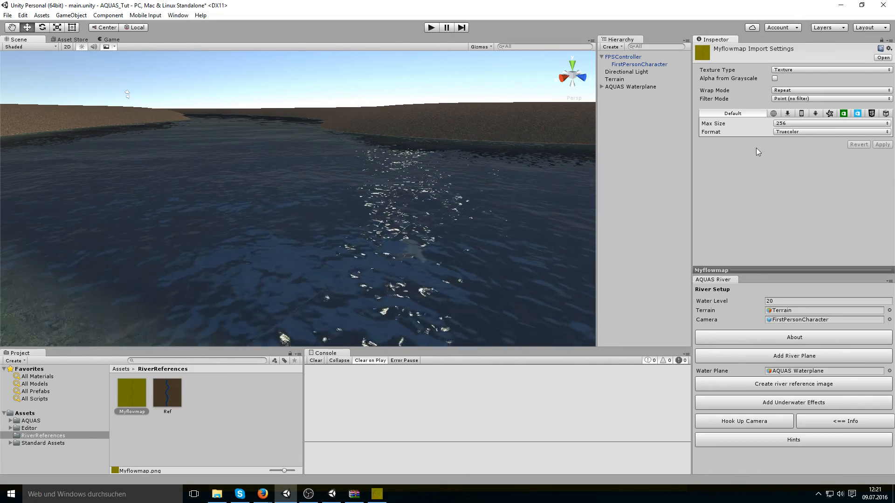
Set the Myflowmap texture's Filter Mode to Trilinear, apply it, and check the flow along the river
click(782, 99)
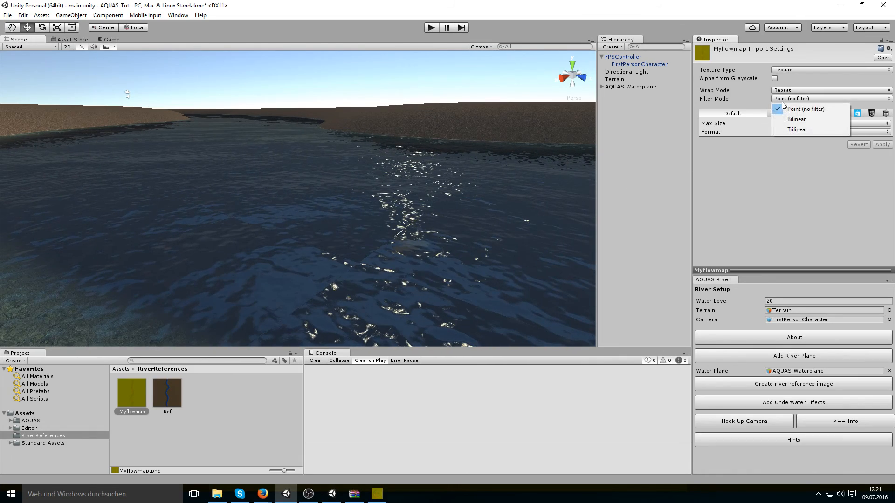
click(795, 130)
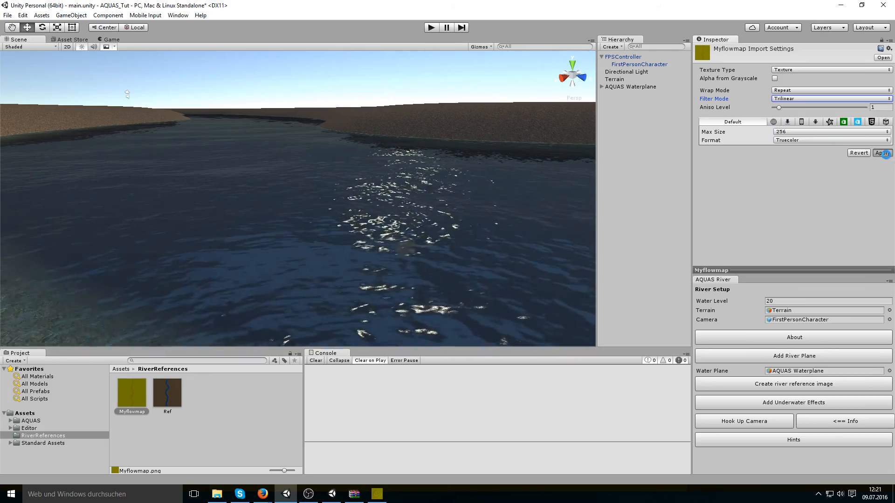
right_drag(454, 167, 365, 256)
middle_drag(365, 256, 571, 263)
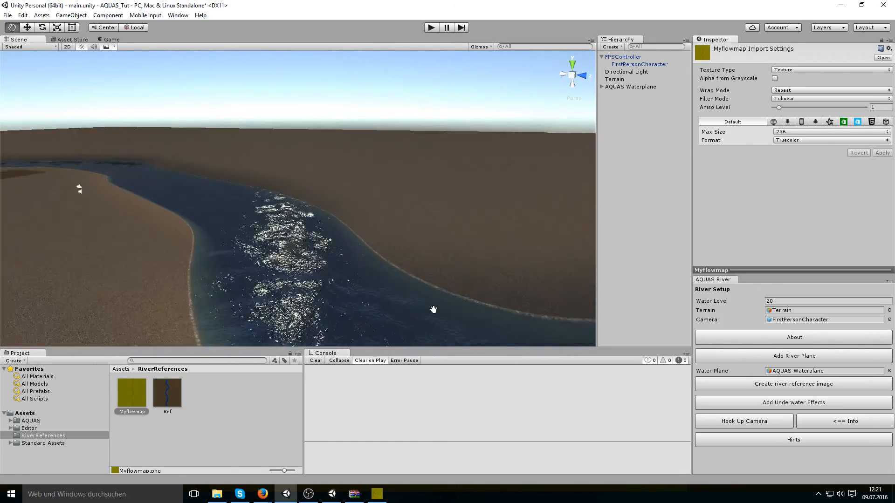
scroll(371, 285, up, 5)
right_drag(571, 263, 429, 253)
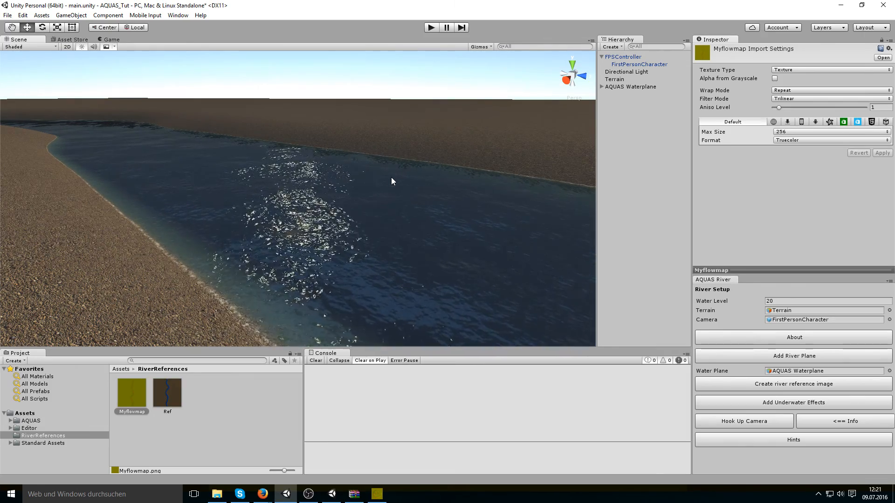
Add the AQUAS underwater effects to the river setup and play the scene, walking the character into the water
click(782, 404)
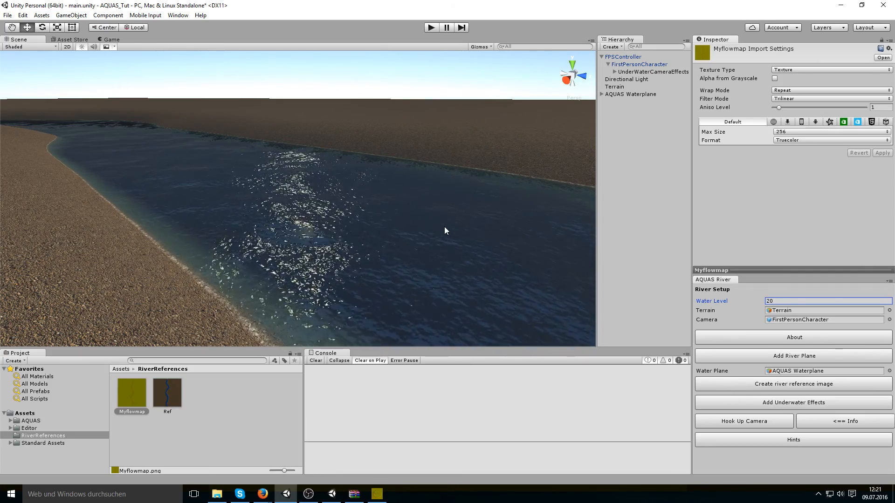
click(430, 28)
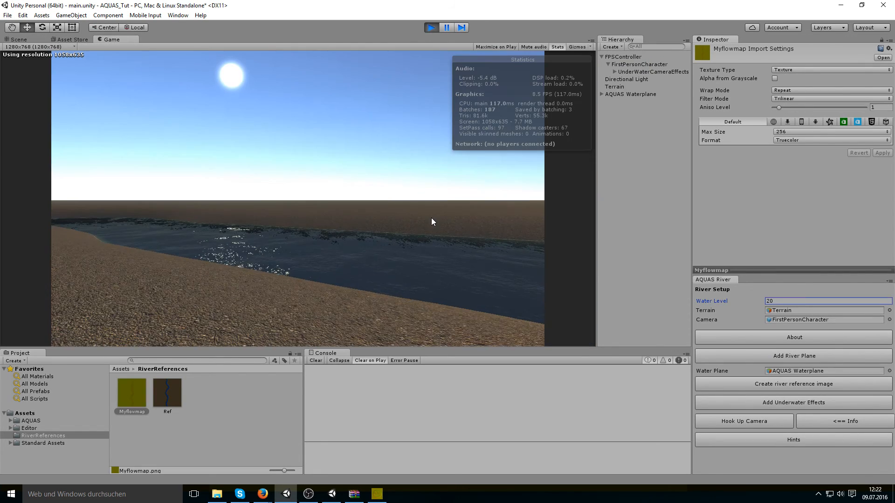
key(w)
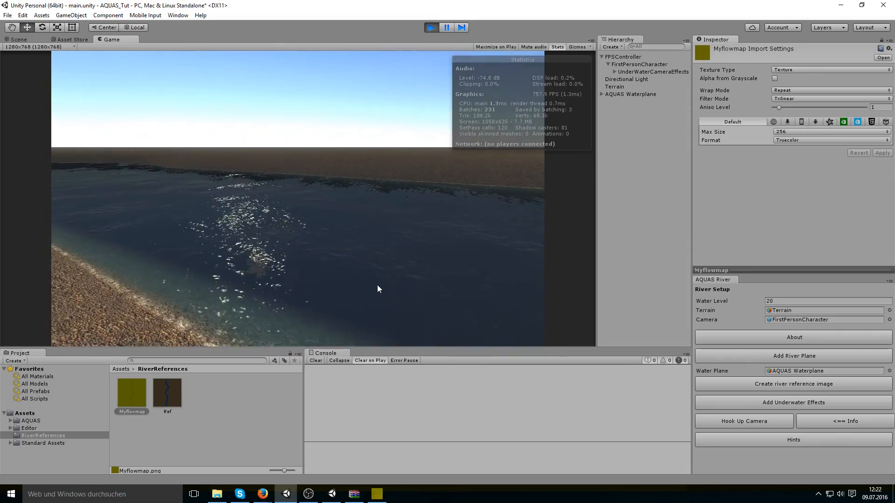
key(w)
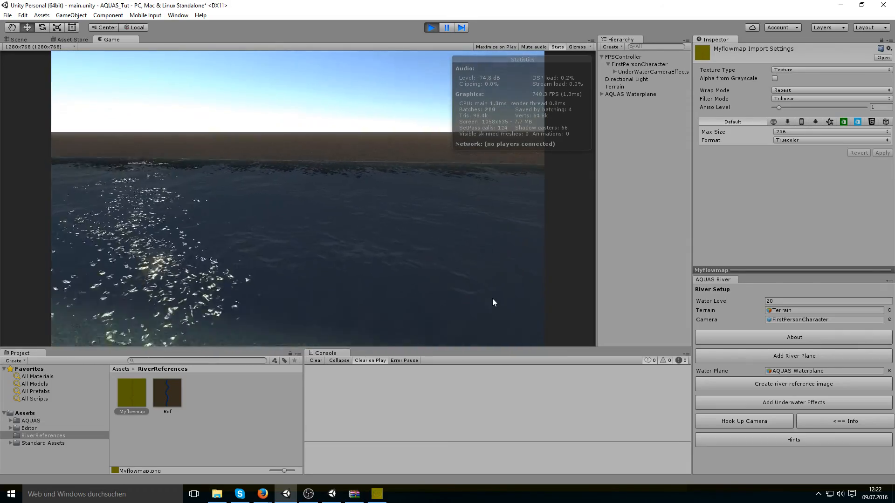
key(w)
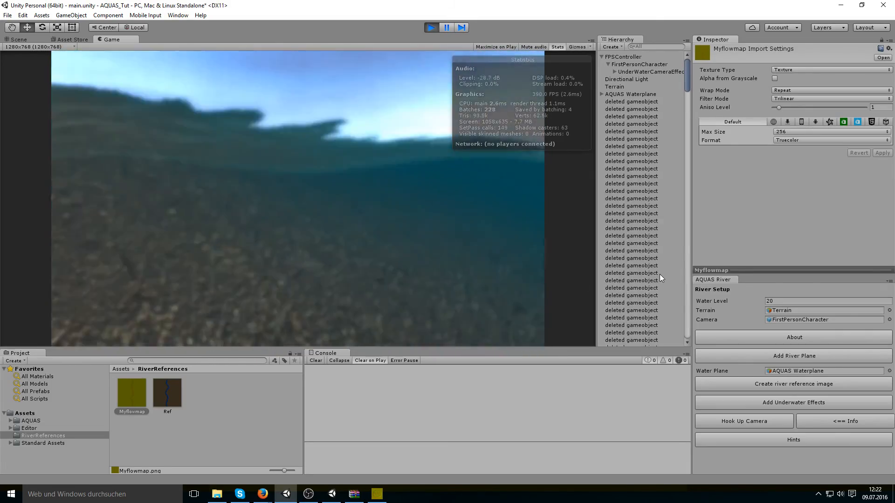
key(w)
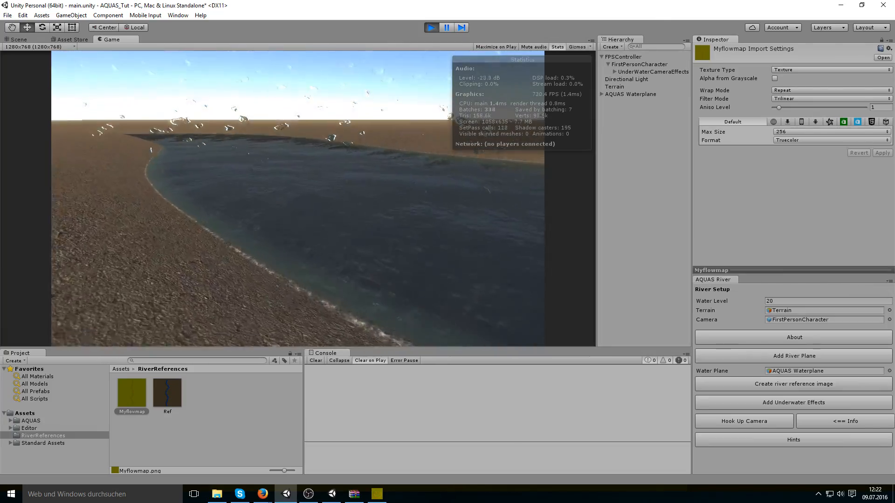
Walk along the river bank and dive in again to test the water effects, and stop playing the scene
key(w)
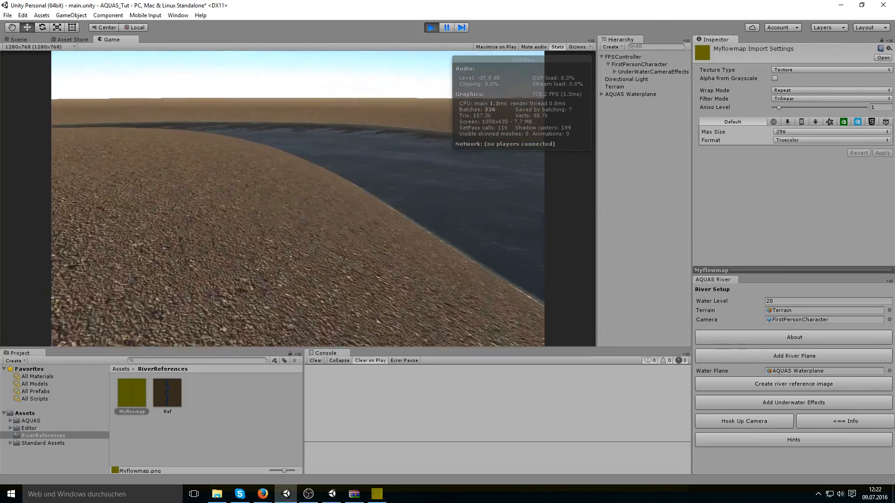
key(w)
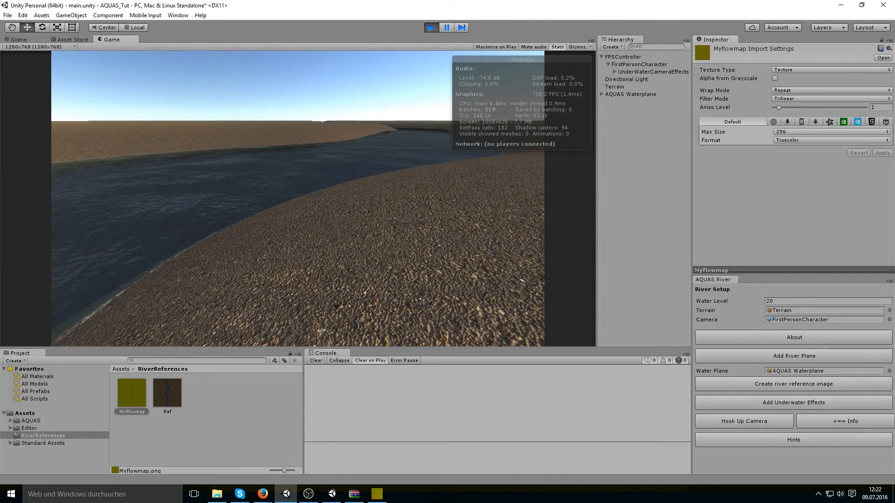
key(Escape)
key(w)
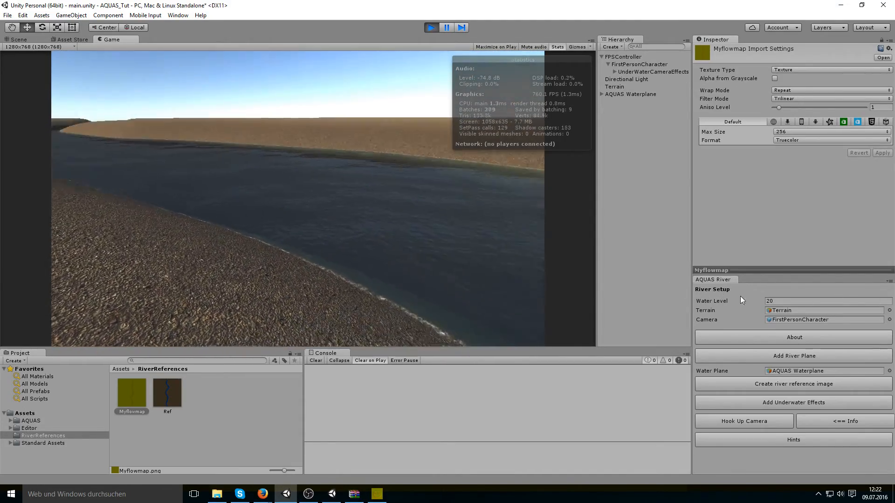
key(w)
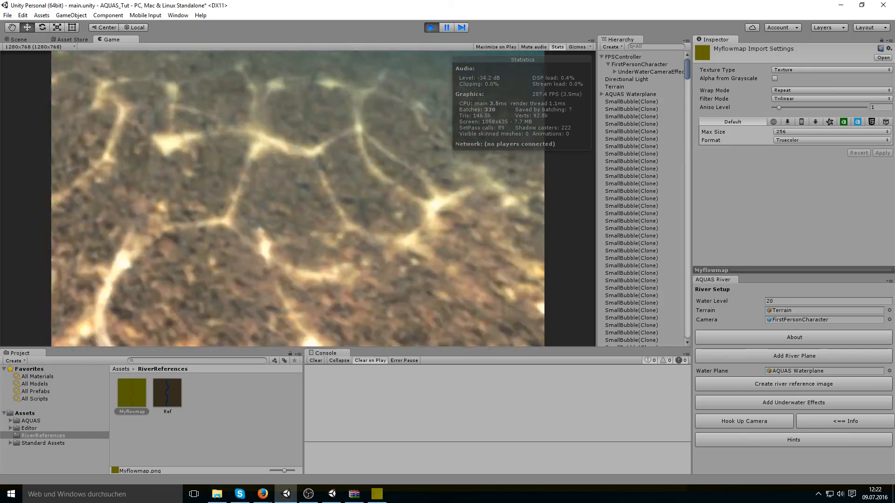
key(w)
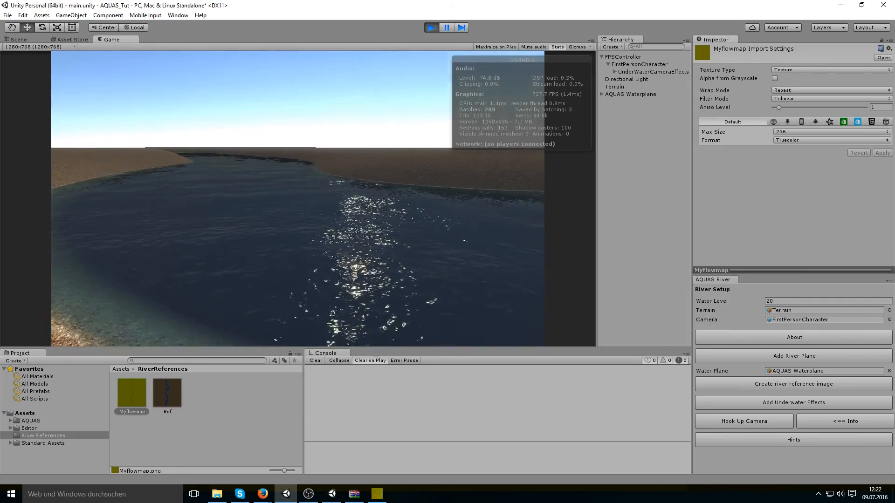
key(Escape)
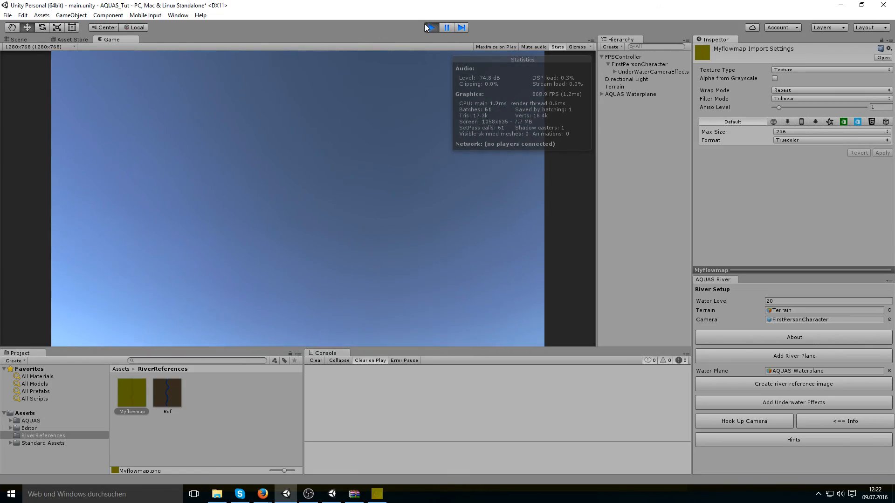
click(430, 28)
Select the AQUAS Waterplane and set its River material's Medium Waves Speed and Small Waves Speed to 0
scroll(348, 207, up, 2)
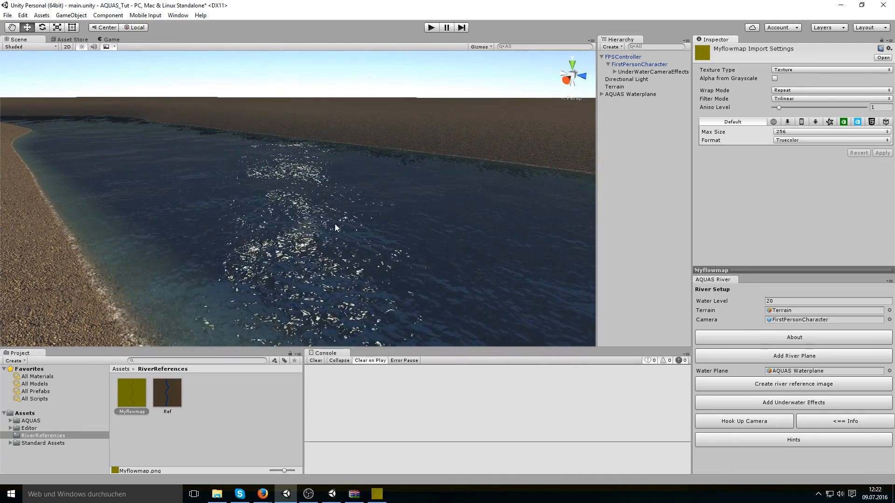
click(356, 239)
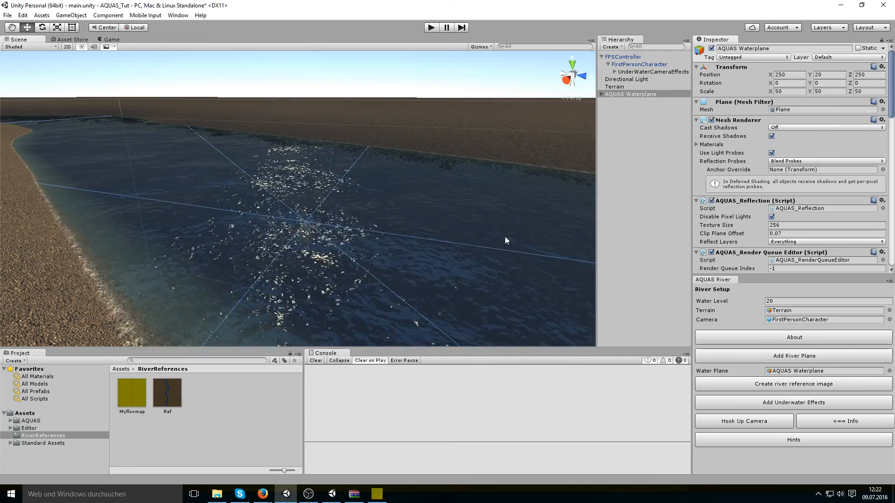
scroll(737, 262, down, 5)
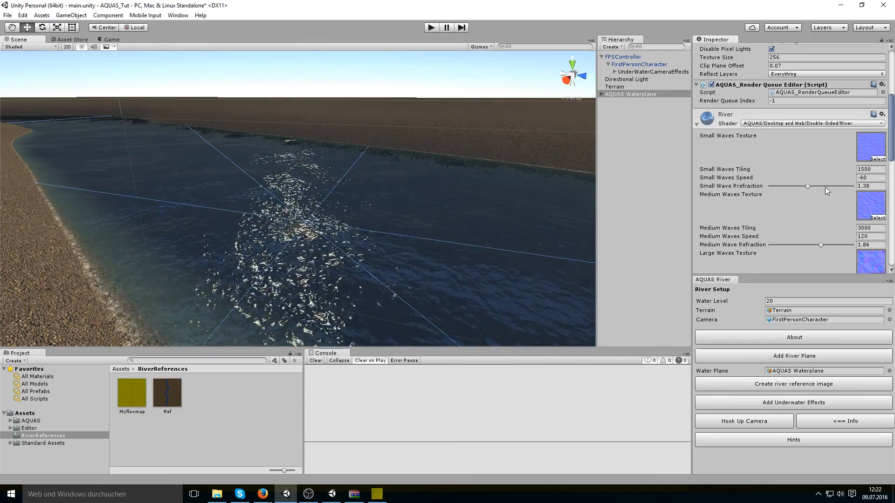
scroll(826, 186, down, 1)
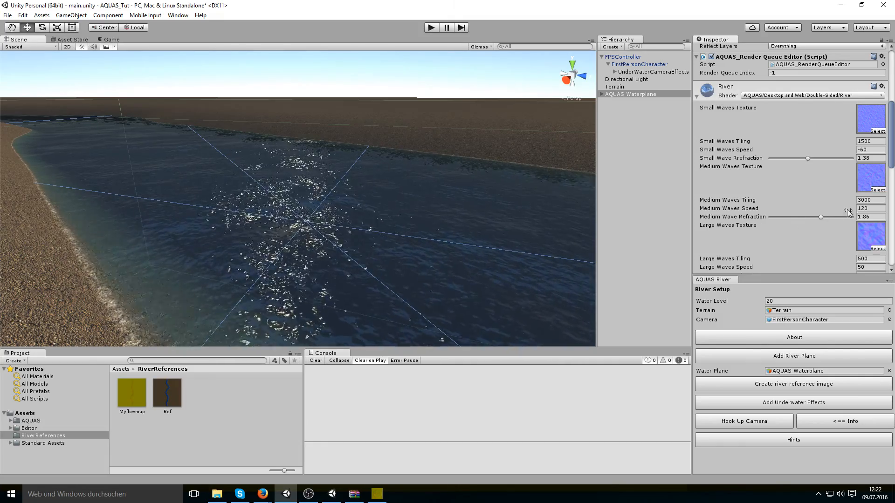
click(871, 208)
text(0)
click(872, 150)
text(0)
middle_drag(489, 238, 542, 263)
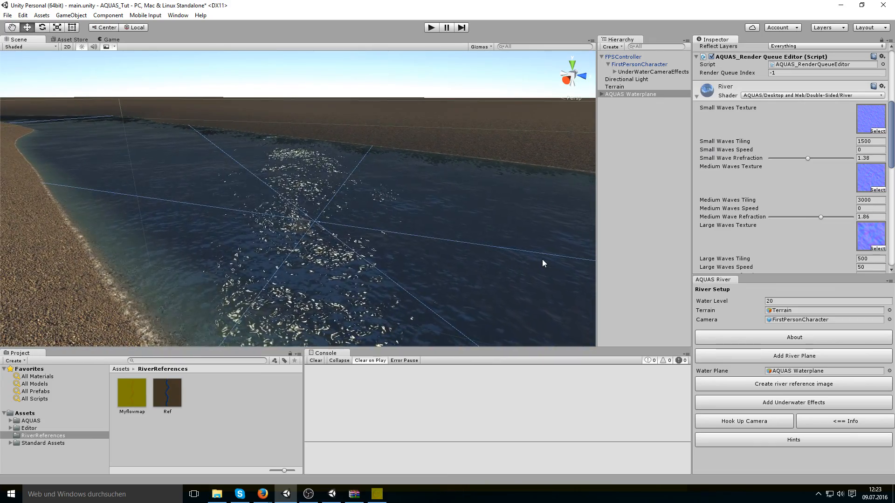
Undo both wave speed changes on the River material and check the water's movement along the river
key(ctrl+z)
key(ctrl+z)
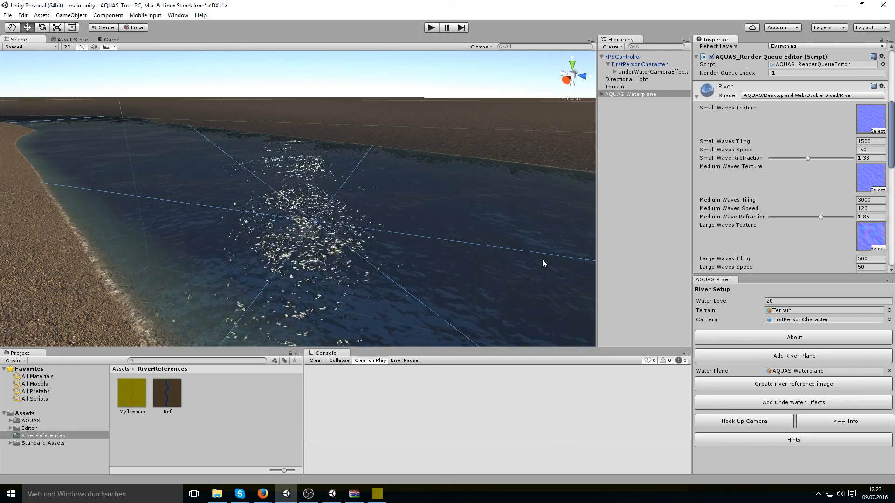
middle_drag(467, 240, 454, 286)
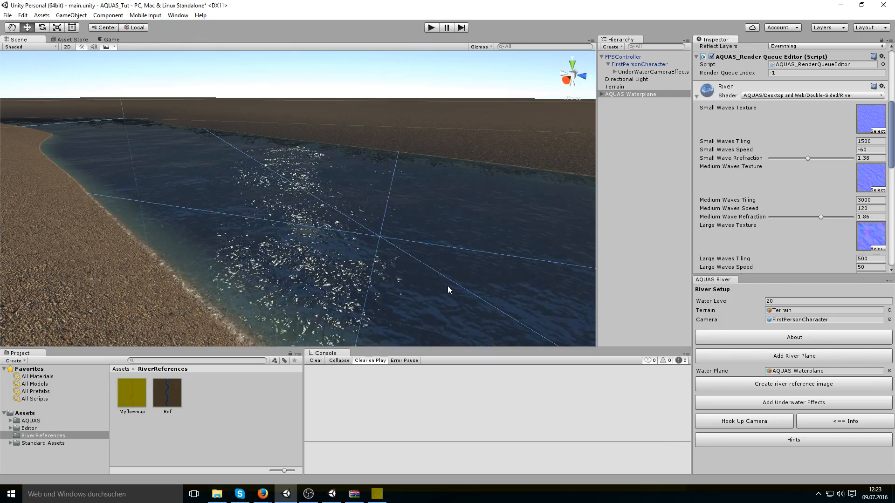
middle_drag(449, 284, 237, 212)
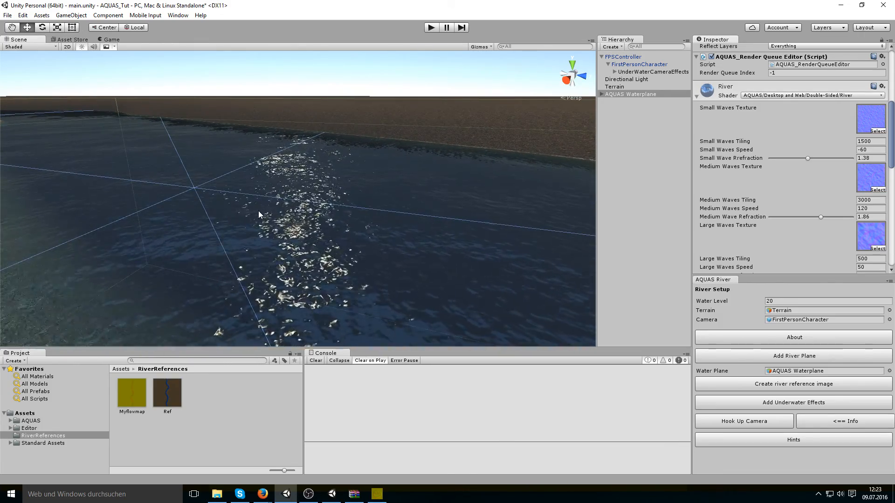
scroll(278, 246, down, 5)
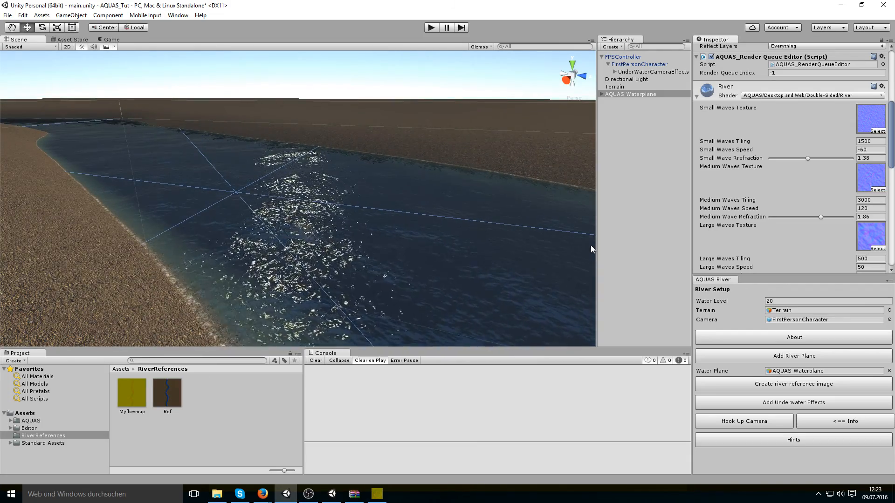
Set the project's Color Space to Linear in the Player project settings
scroll(772, 251, down, 15)
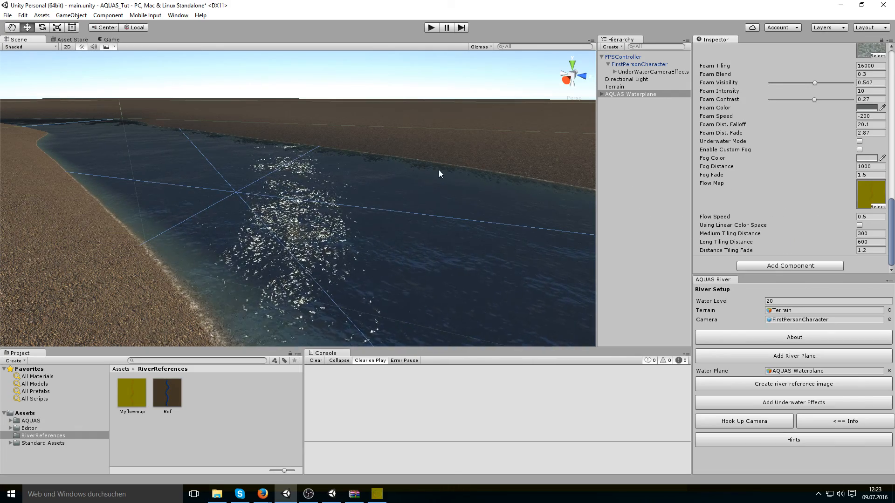
click(22, 15)
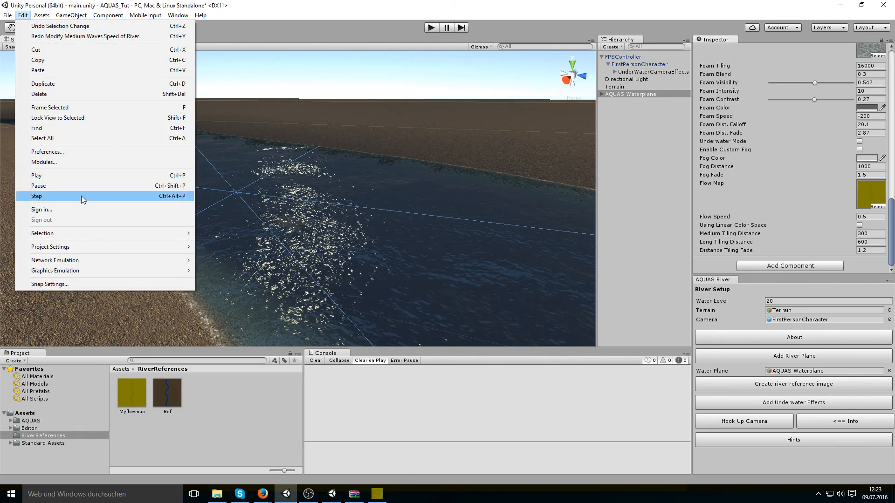
mouse_move(138, 252)
click(216, 287)
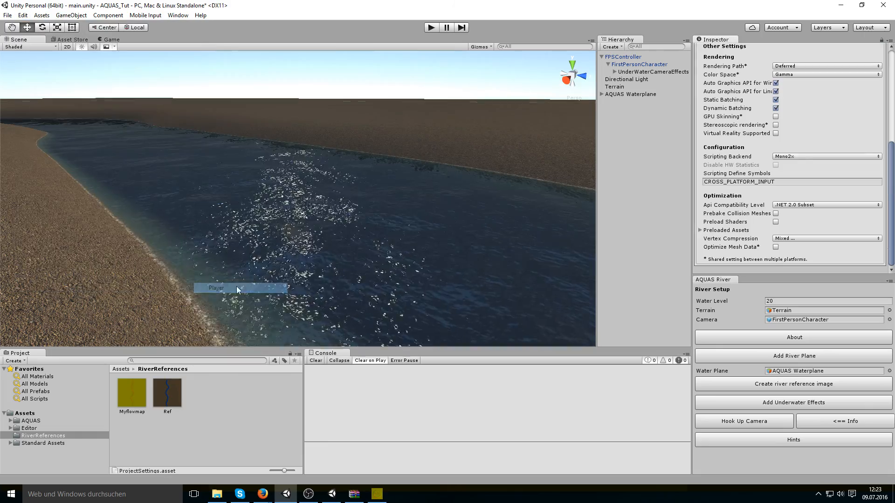
scroll(793, 154, up, 5)
click(792, 186)
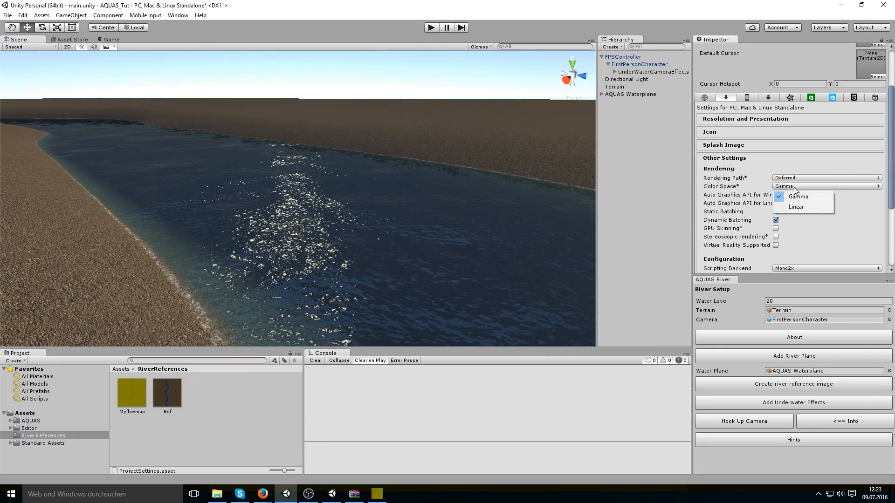
click(794, 208)
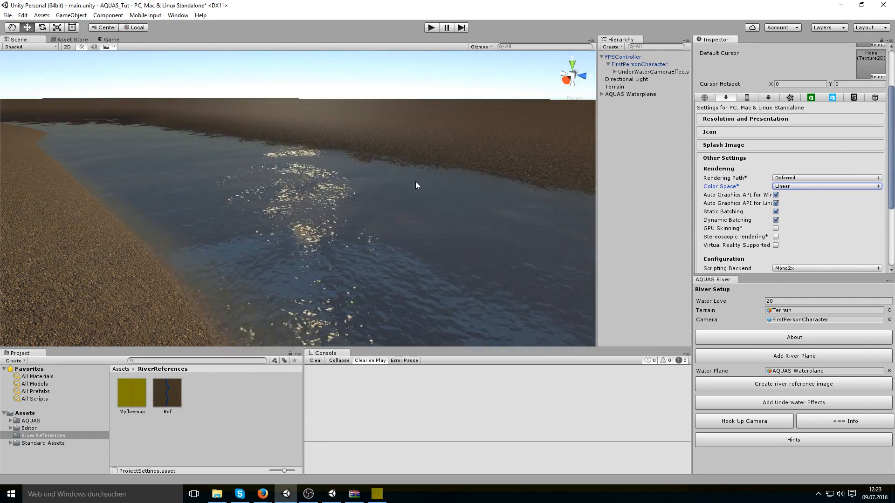
Inspect the river's flow, and enable Using Linear Color Space on the AQUAS Waterplane's River material
middle_drag(415, 181, 345, 184)
right_drag(314, 178, 621, 182)
right_drag(470, 213, 412, 247)
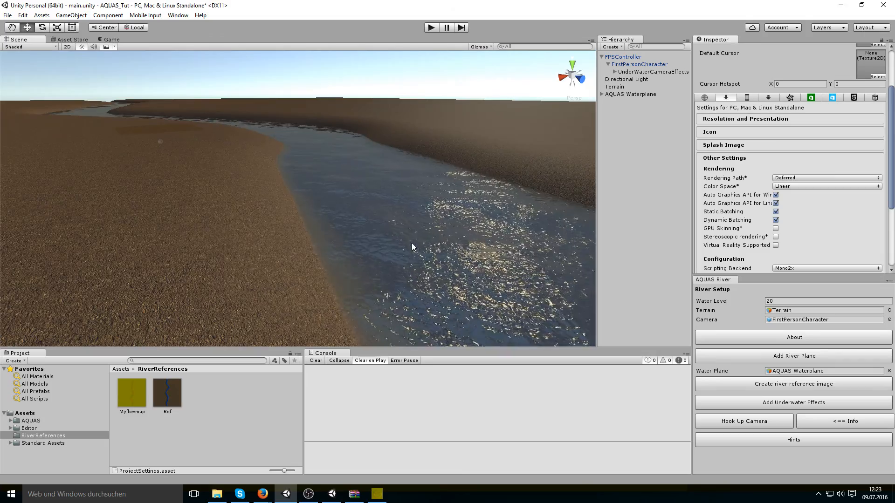
right_drag(387, 211, 421, 213)
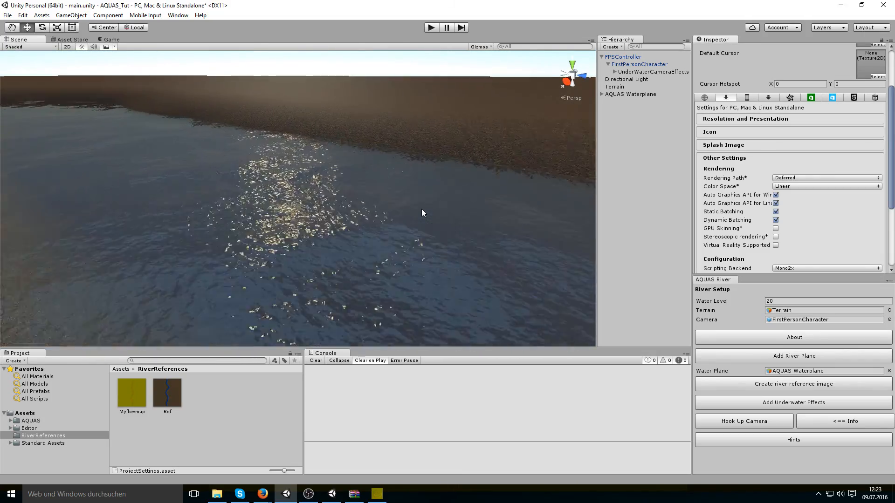
middle_drag(422, 210, 382, 186)
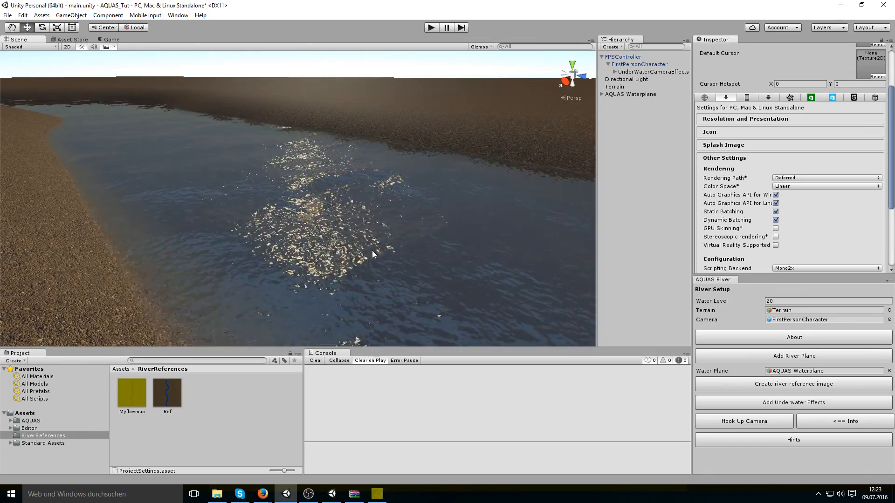
click(347, 231)
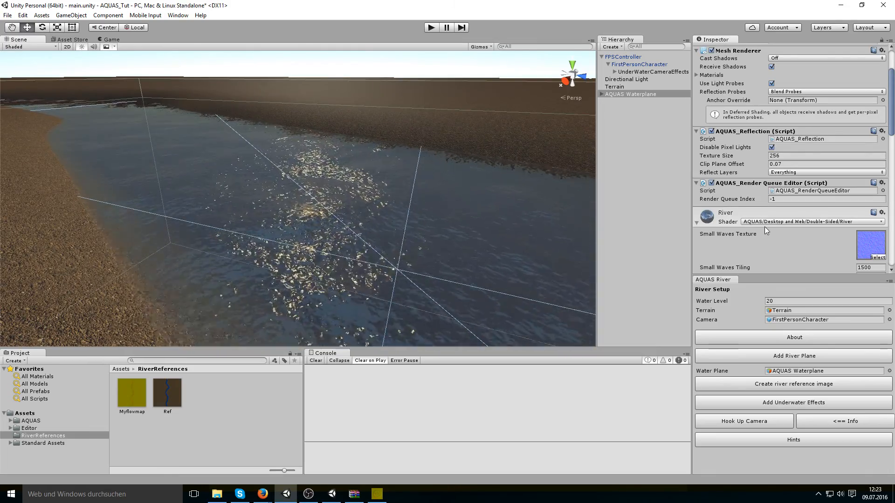
scroll(804, 231, down, 10)
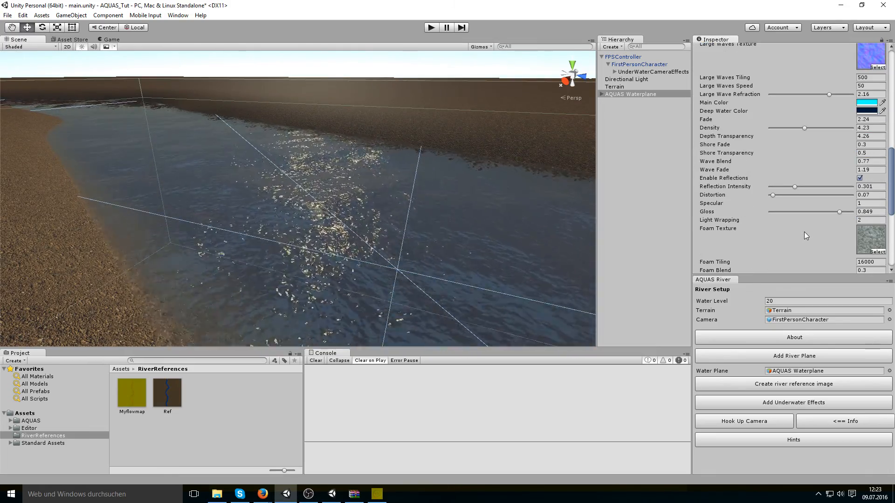
scroll(804, 232, down, 7)
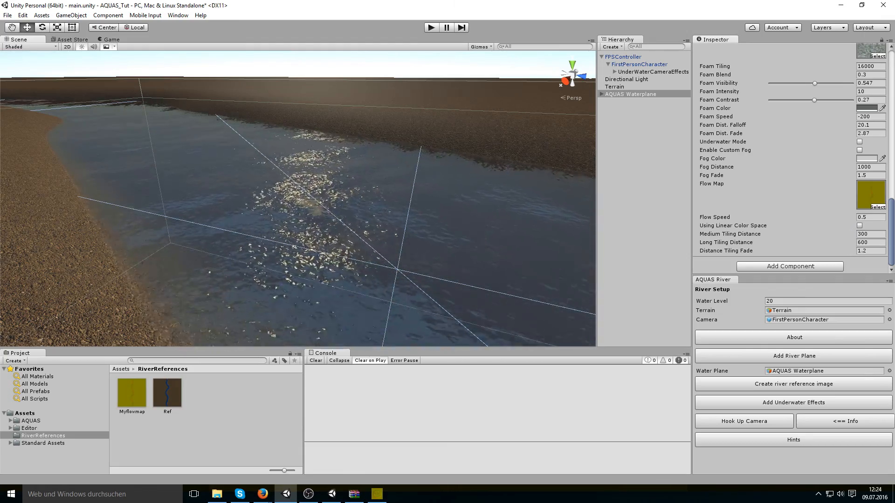
click(860, 226)
scroll(463, 273, up, 3)
scroll(457, 315, up, 2)
scroll(458, 315, down, 3)
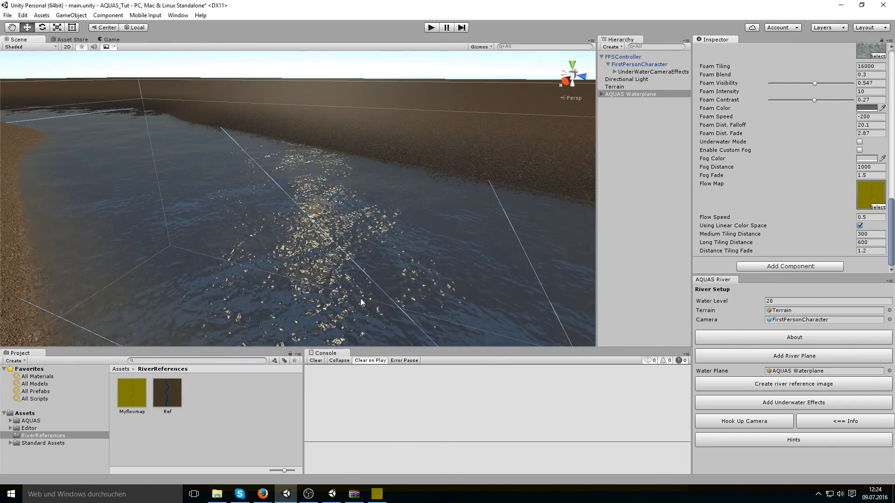
Switch to FlowMapPainter and review the flow lines painted along the river reference image
mouse_move(377, 493)
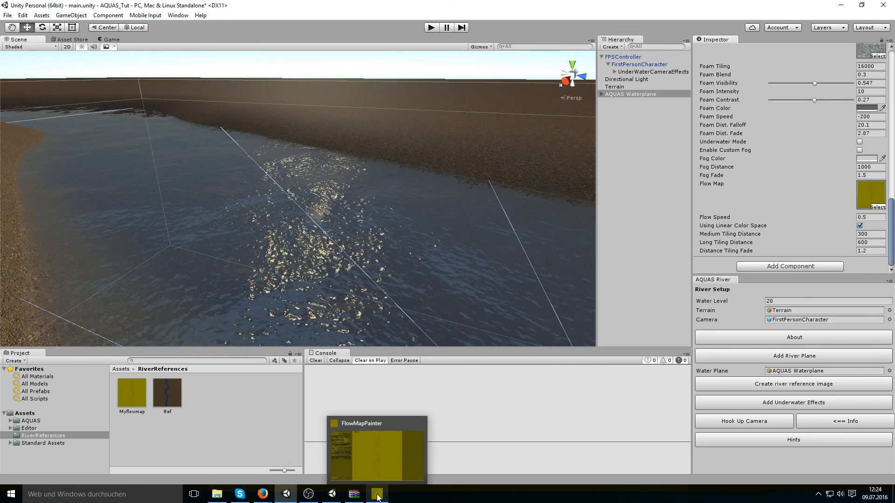
click(390, 464)
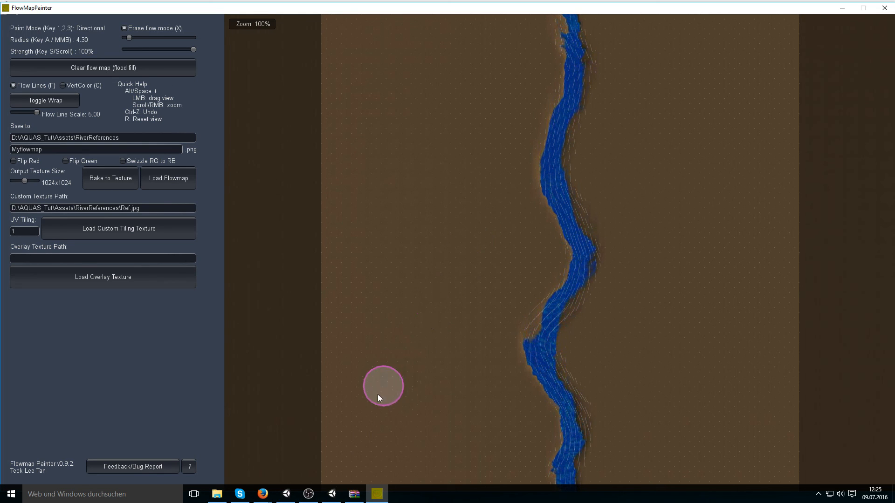
Switch to the AQUAS_1-3_Preview town scene in Unity, view the river around the bridge, and start playing the scene
mouse_move(329, 495)
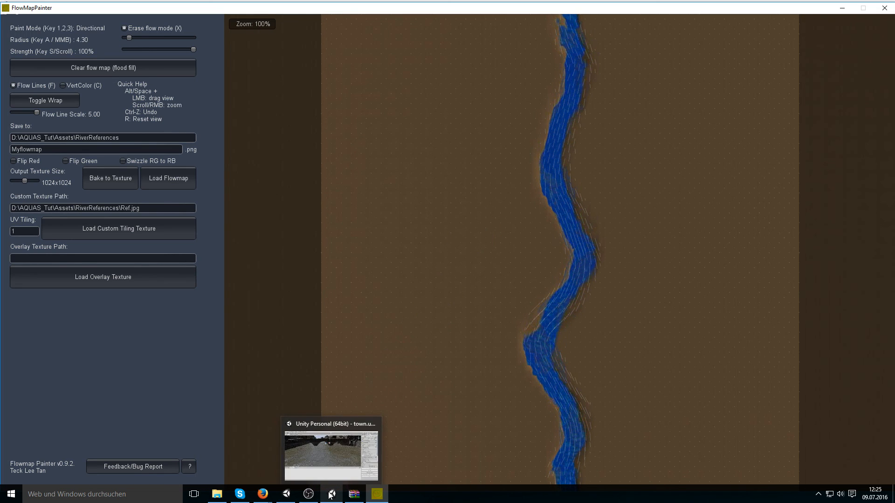
click(350, 454)
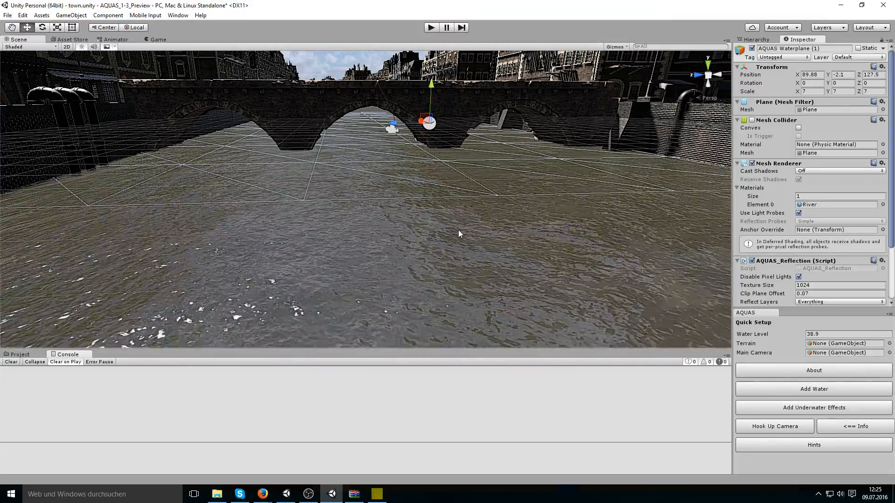
right_drag(458, 233, 507, 226)
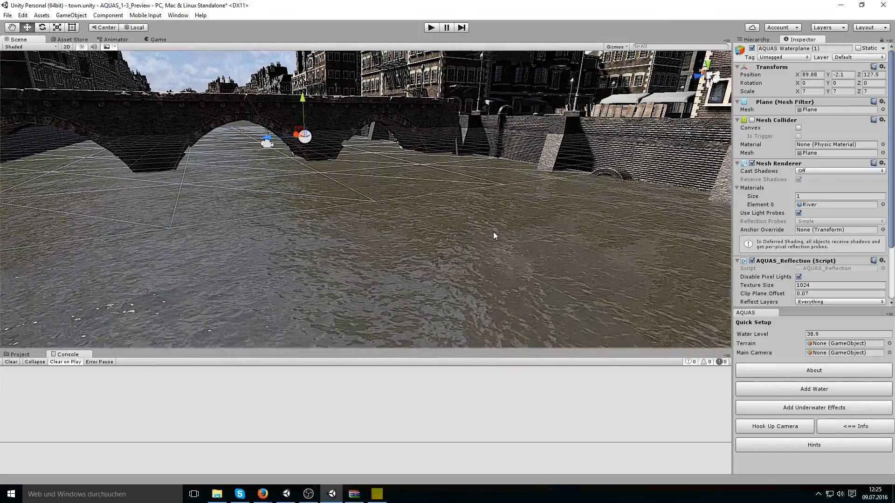
right_drag(482, 233, 429, 234)
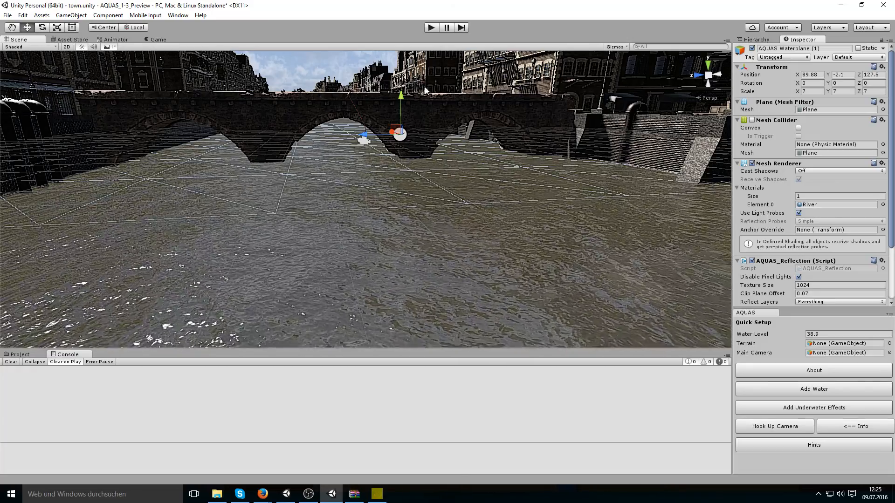
click(432, 27)
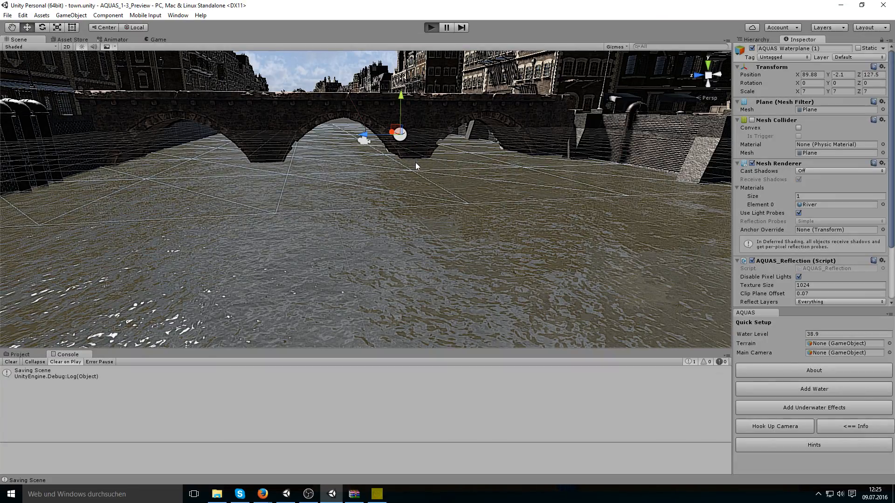